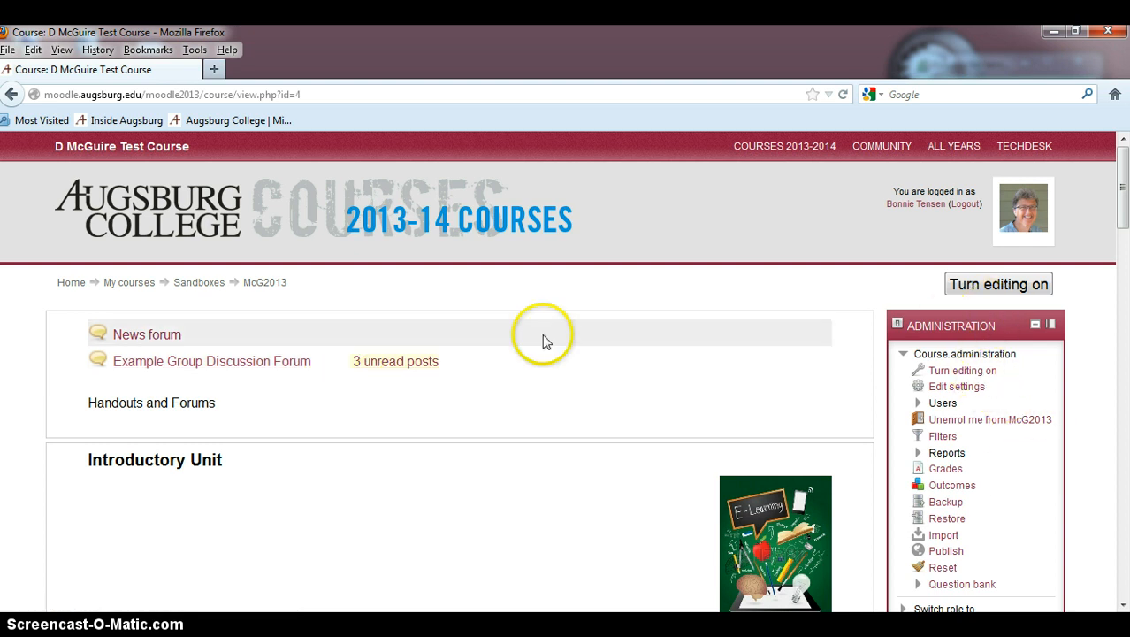
Step: Turn editing on and open the edit settings of the Example Group Discussion Forum
left_click(988, 287)
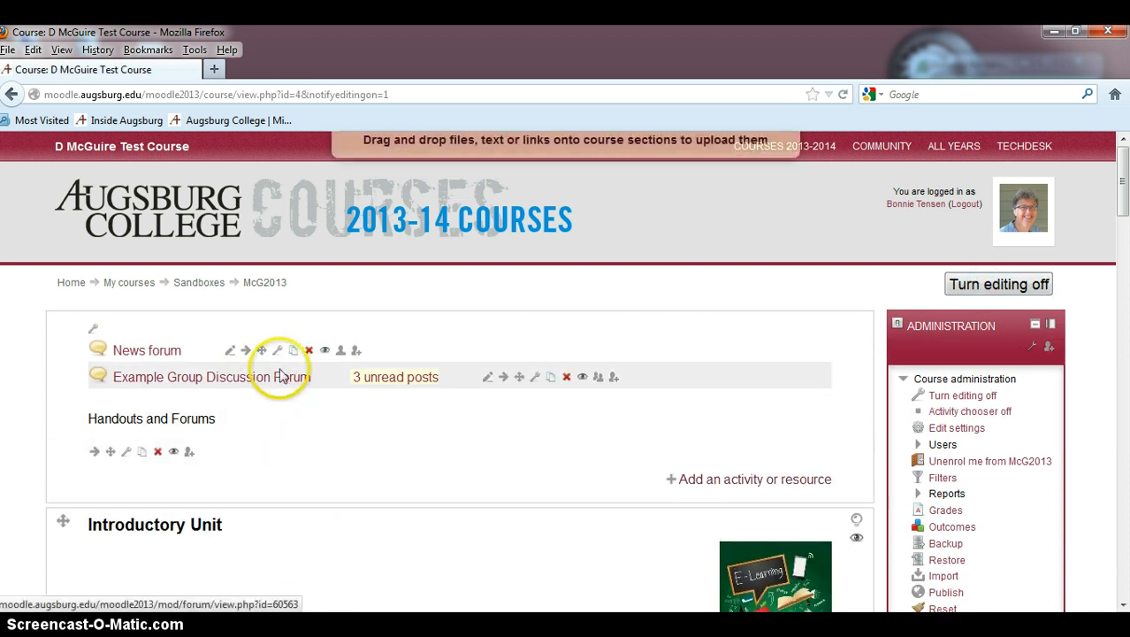
left_click(535, 381)
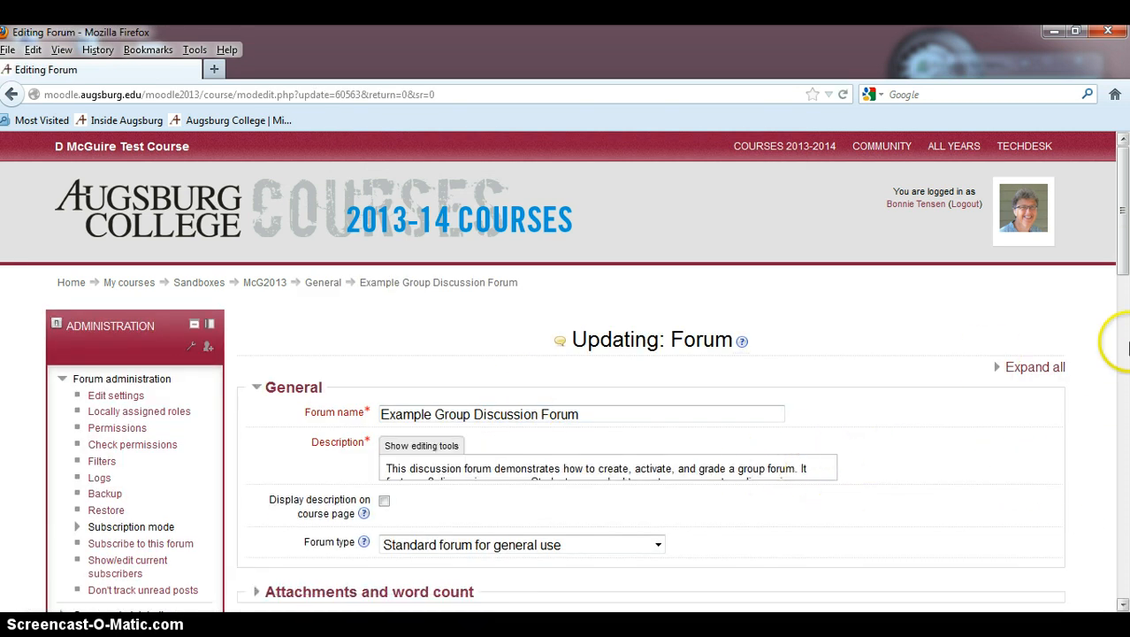
Step: Show the description's editing tools and enlarge the editor to read the full forum description
left_click_drag(1121, 265, 1121, 281)
left_click(804, 416)
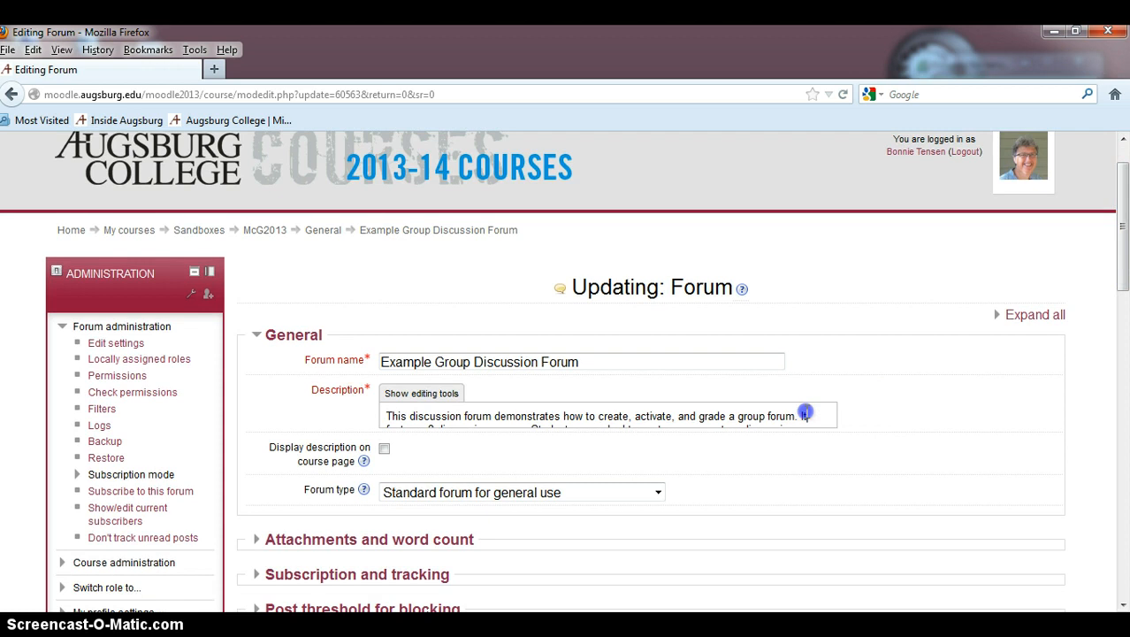
left_click(424, 394)
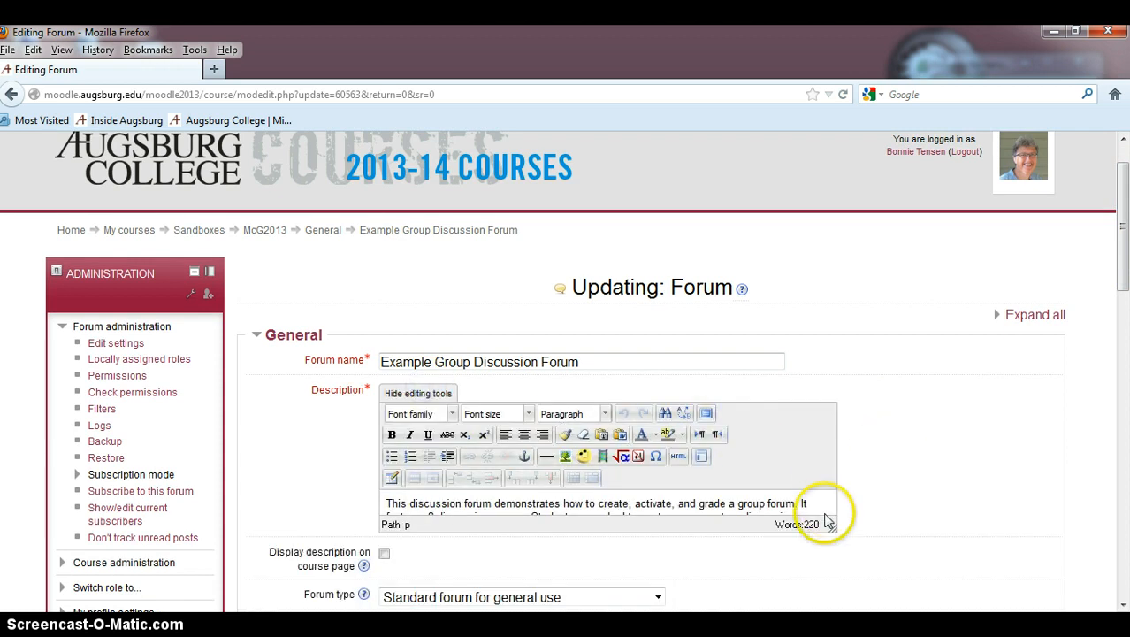
left_click_drag(881, 553, 932, 614)
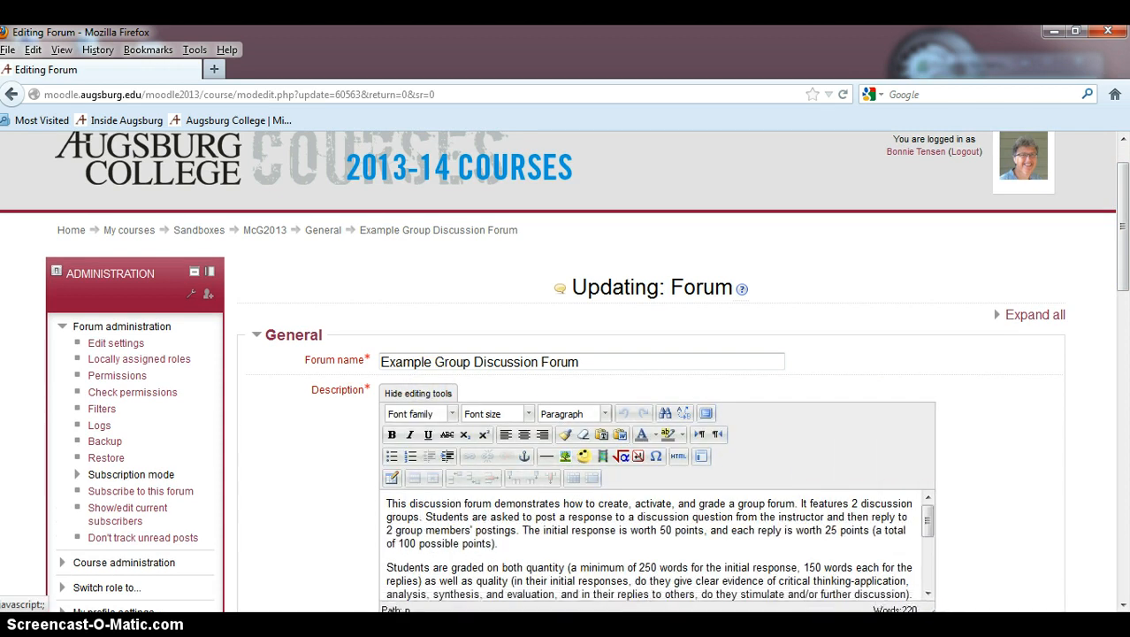
scroll(982, 511, "down", 3)
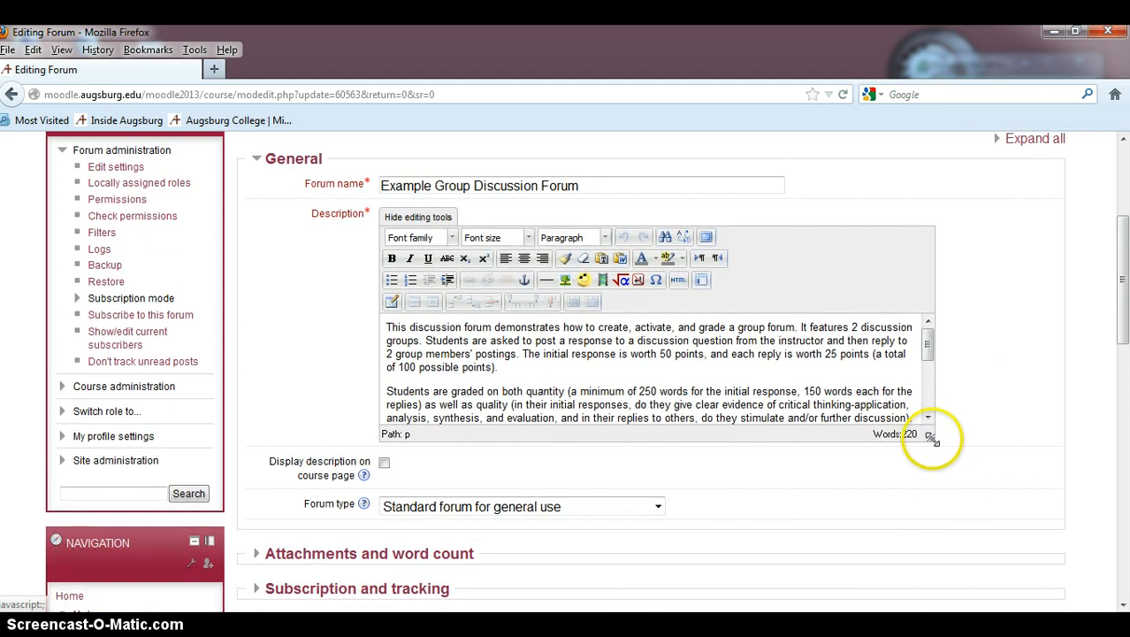
left_click_drag(934, 441, 962, 561)
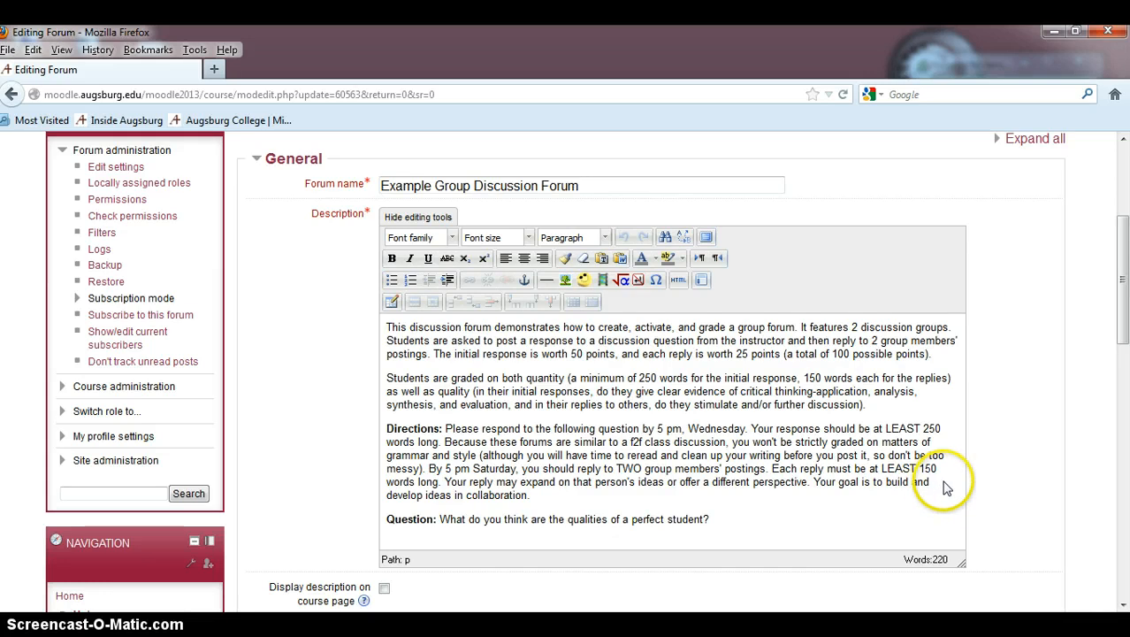
Step: Expand the Attachments and word count section of the forum settings
left_click_drag(1125, 305, 1124, 328)
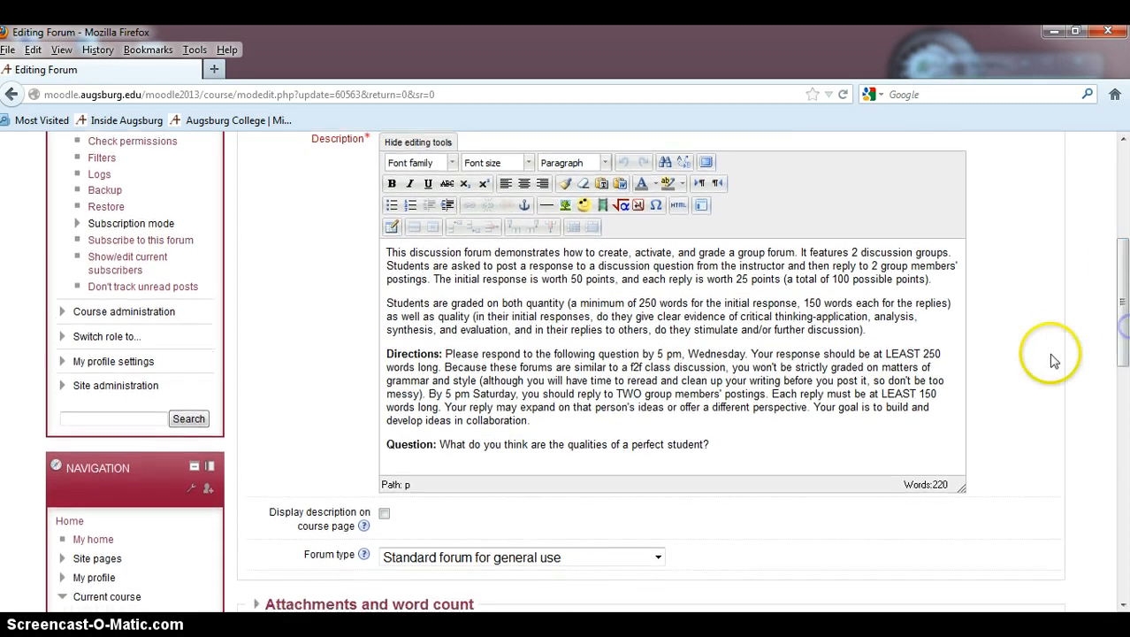
left_click(1001, 402)
scroll(1008, 414, "down", 3)
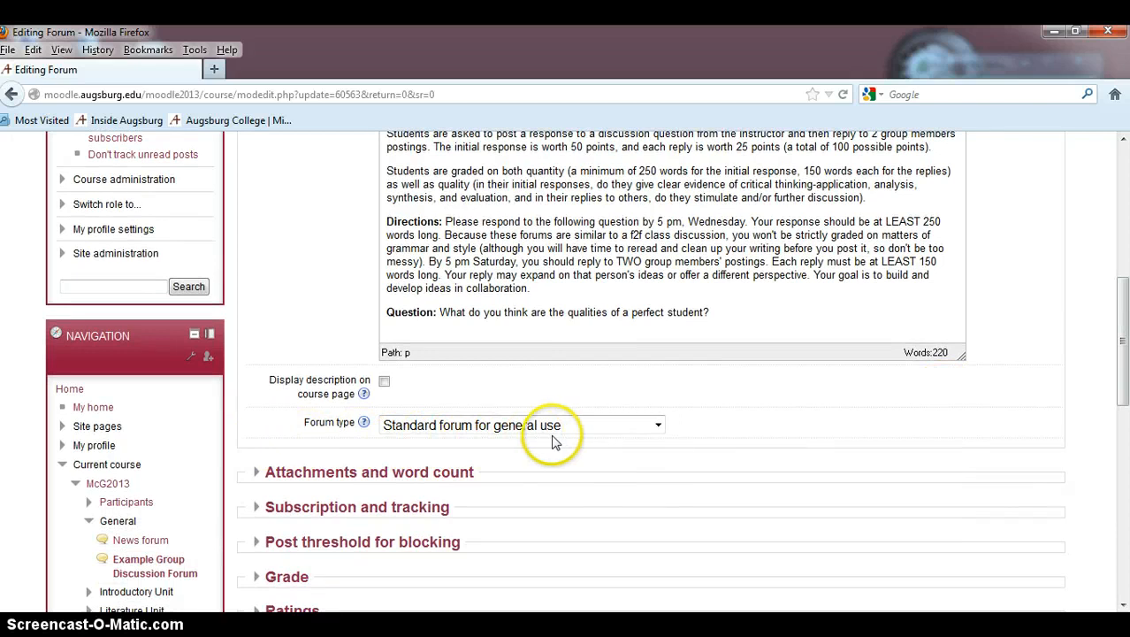
scroll(772, 446, "down", 1)
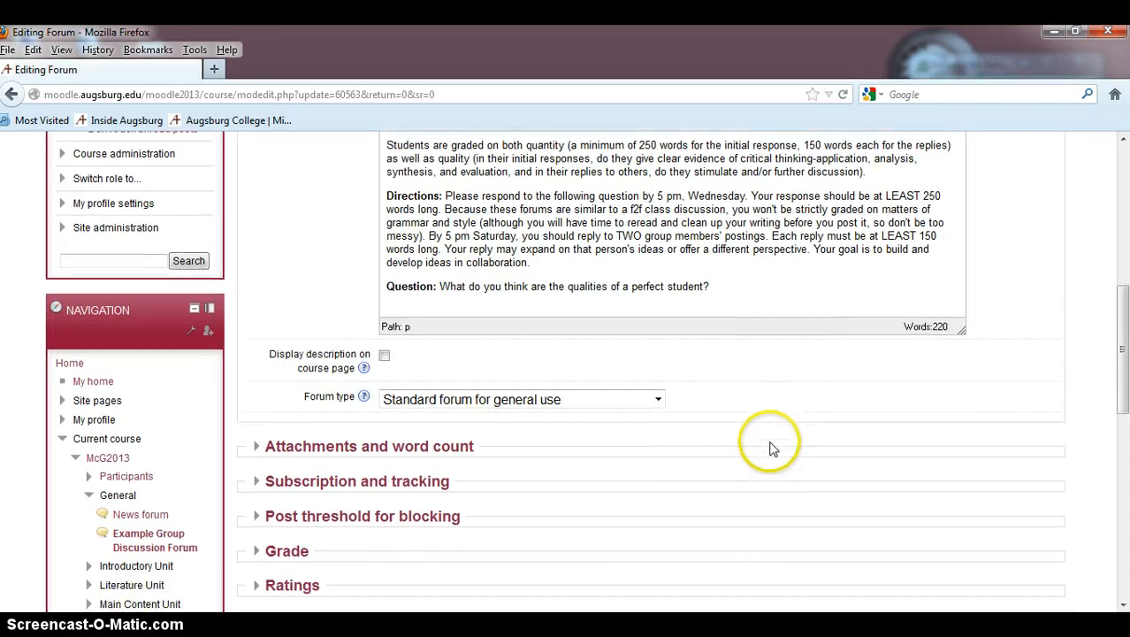
left_click(300, 428)
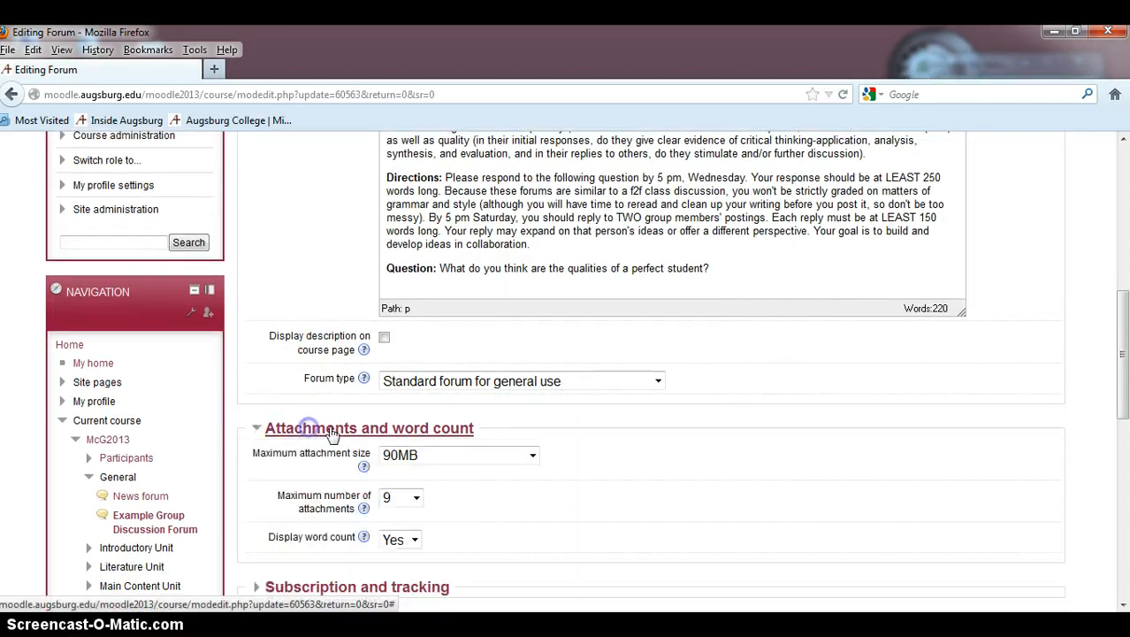
Step: Expand the Ratings section of the forum settings
scroll(705, 469, "down", 1)
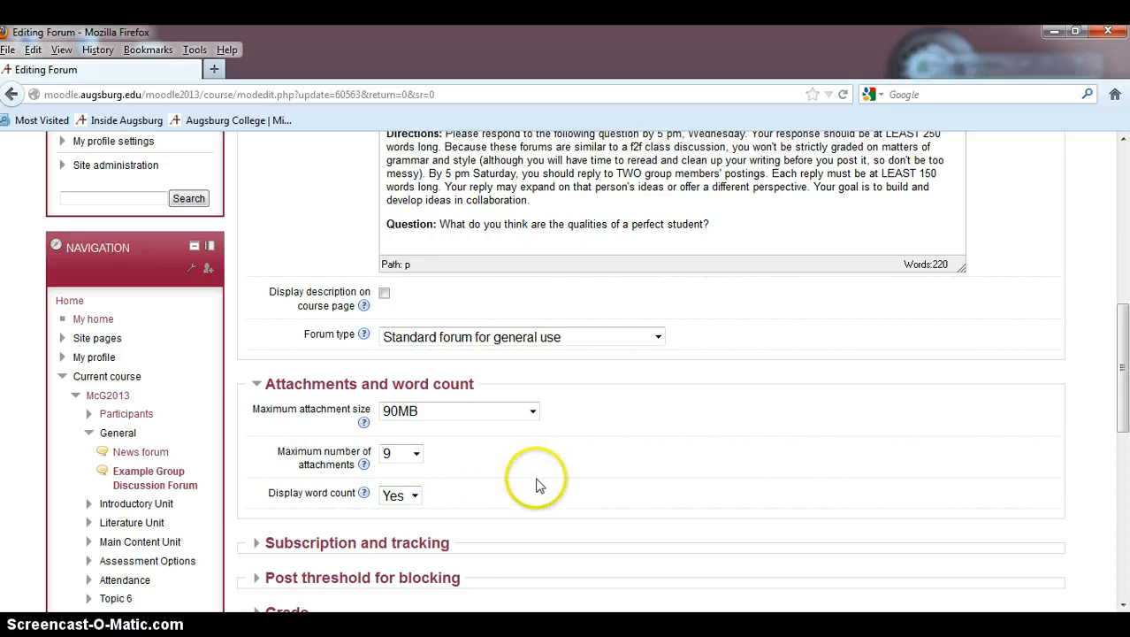
scroll(539, 482, "down", 4)
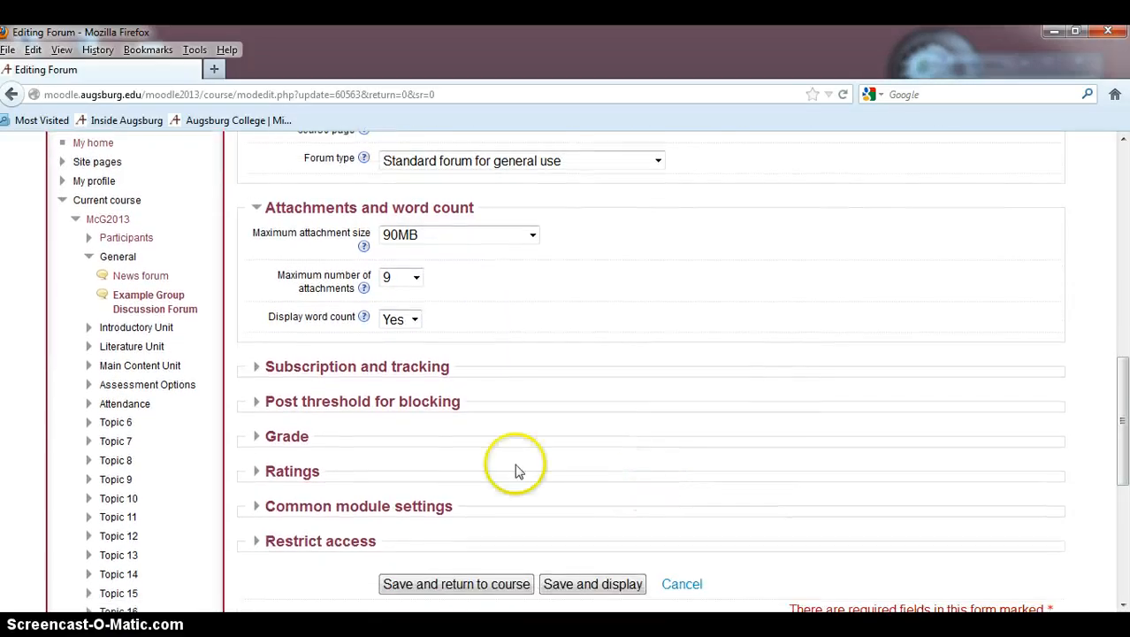
left_click(259, 473)
Step: Expand the Common module settings section
scroll(744, 497, "down", 2)
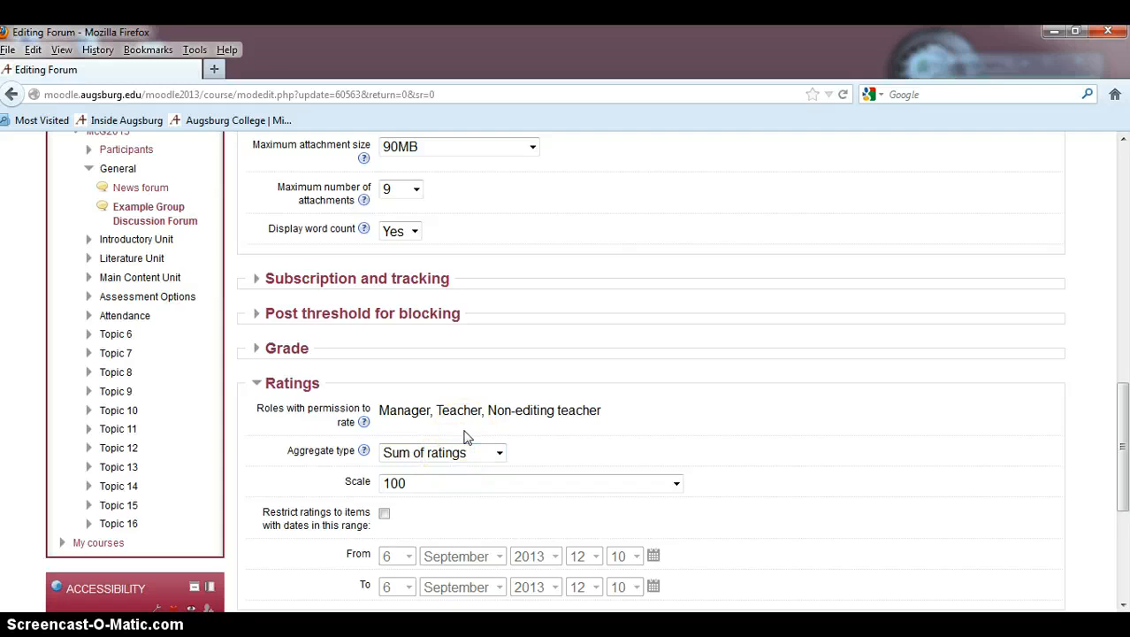
scroll(819, 494, "down", 3)
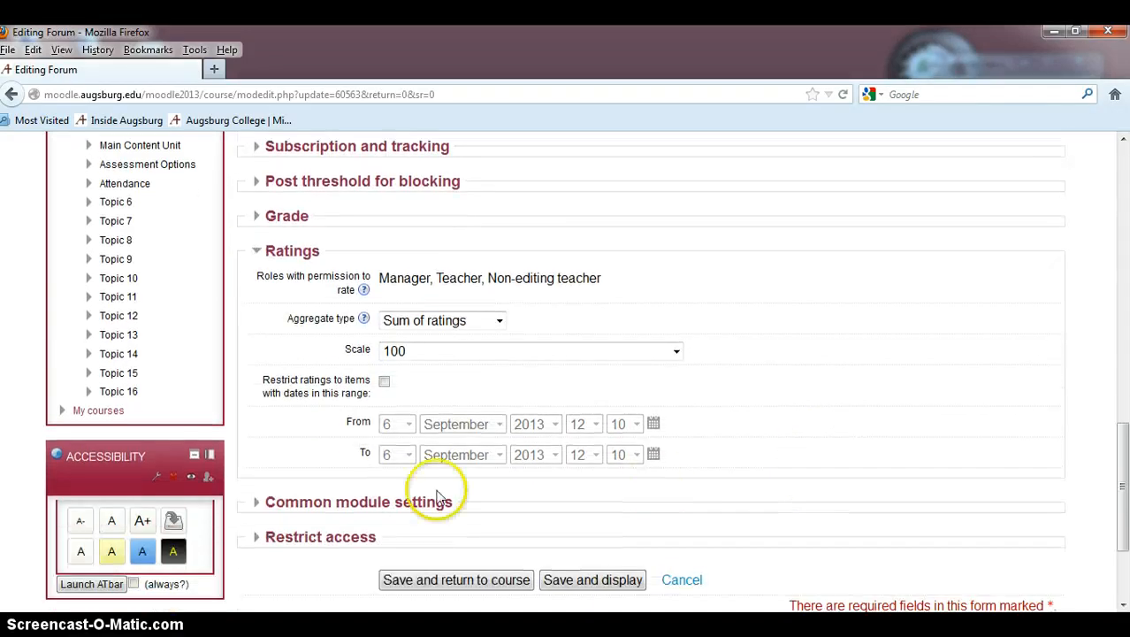
left_click(303, 506)
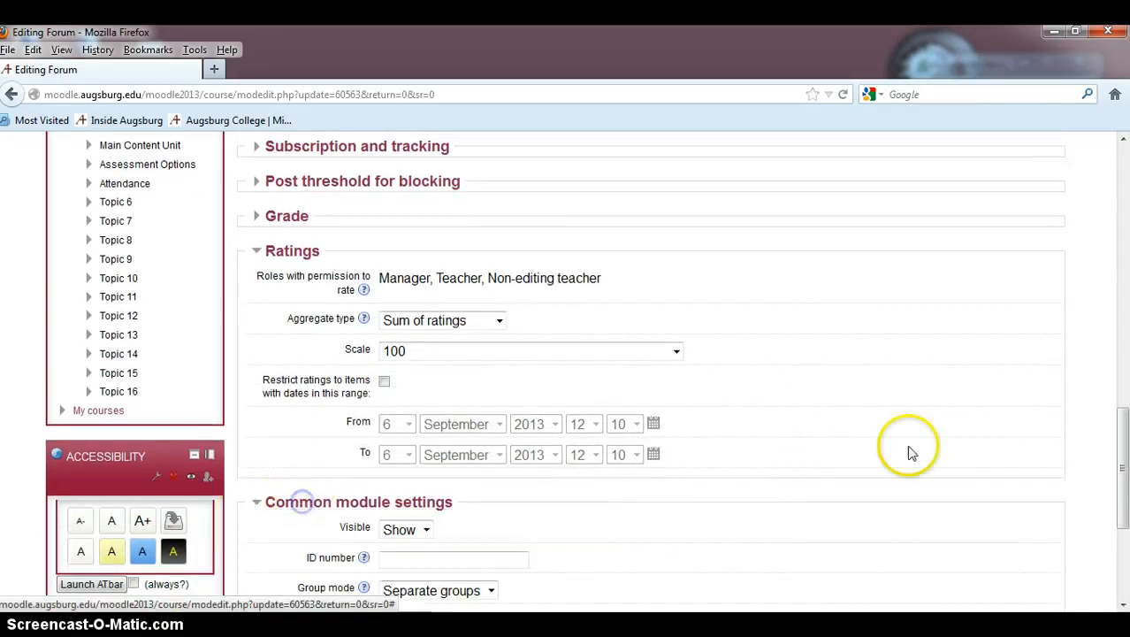
Step: Open the Group mode list to review its options
scroll(910, 450, "down", 3)
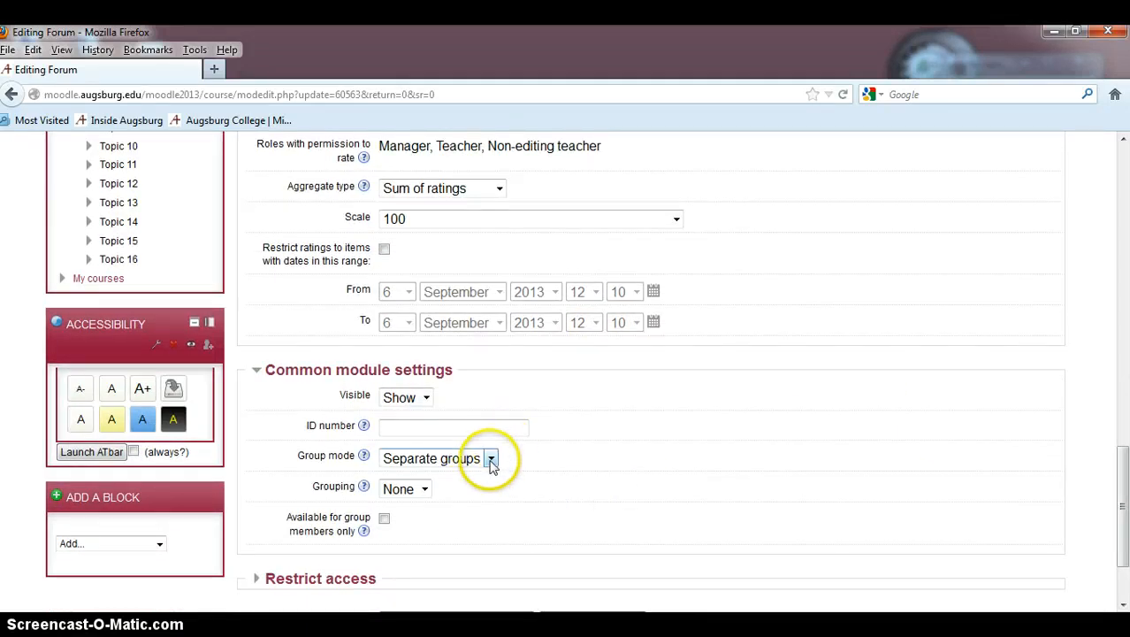
left_click(492, 460)
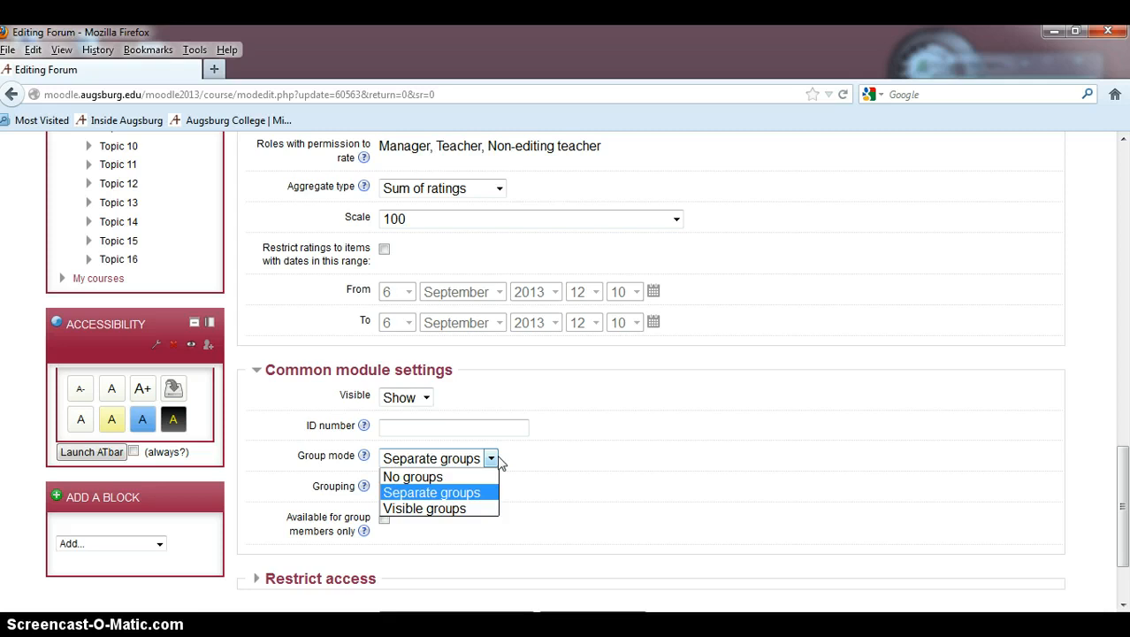
left_click(569, 482)
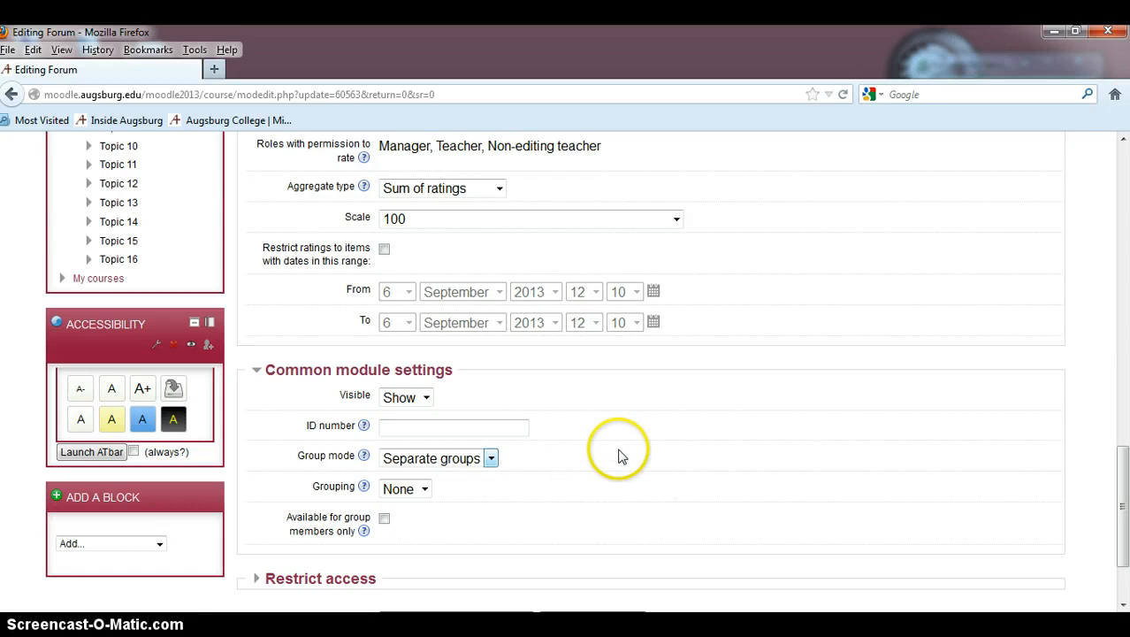
Step: Save the forum settings and return to the course
scroll(619, 464, "down", 2)
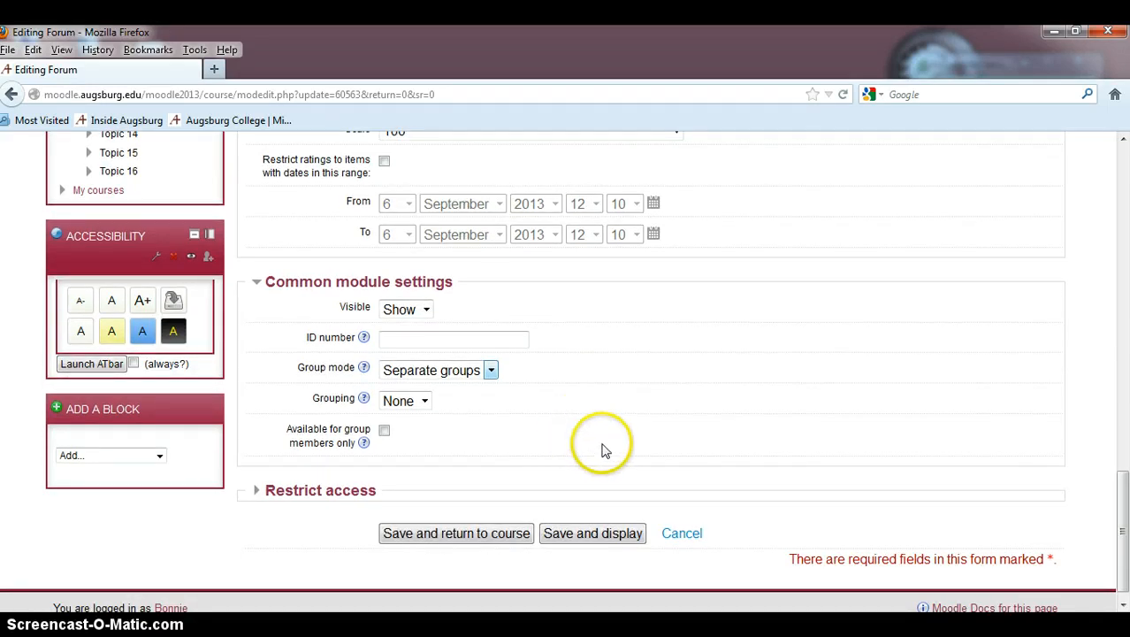
left_click(457, 535)
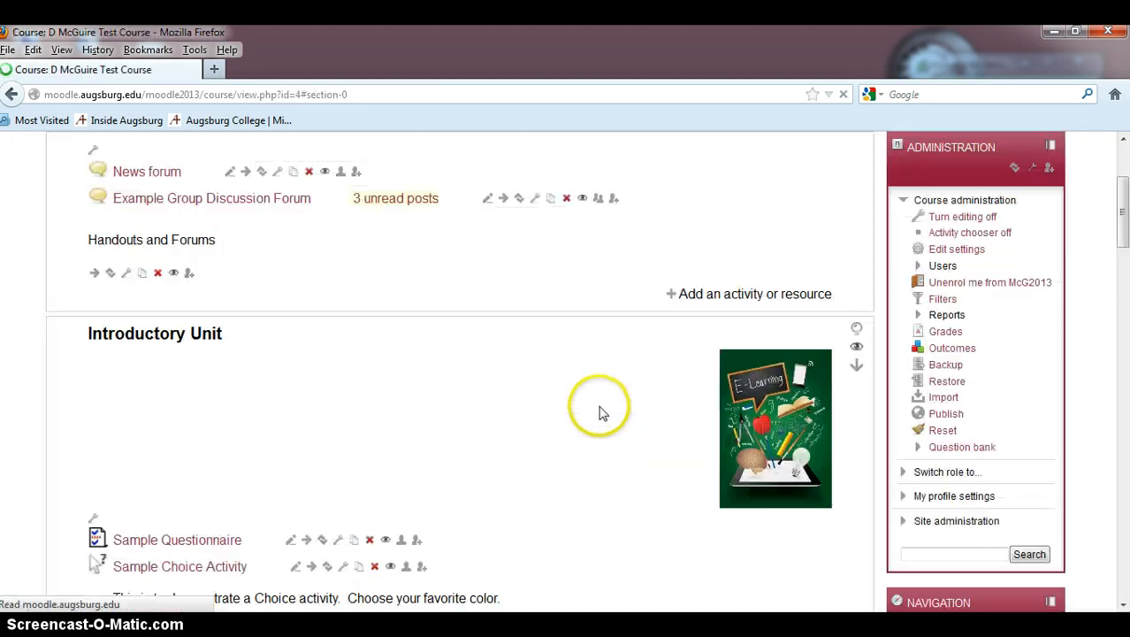
Step: Turn editing off on the course page
scroll(531, 460, "up", 4)
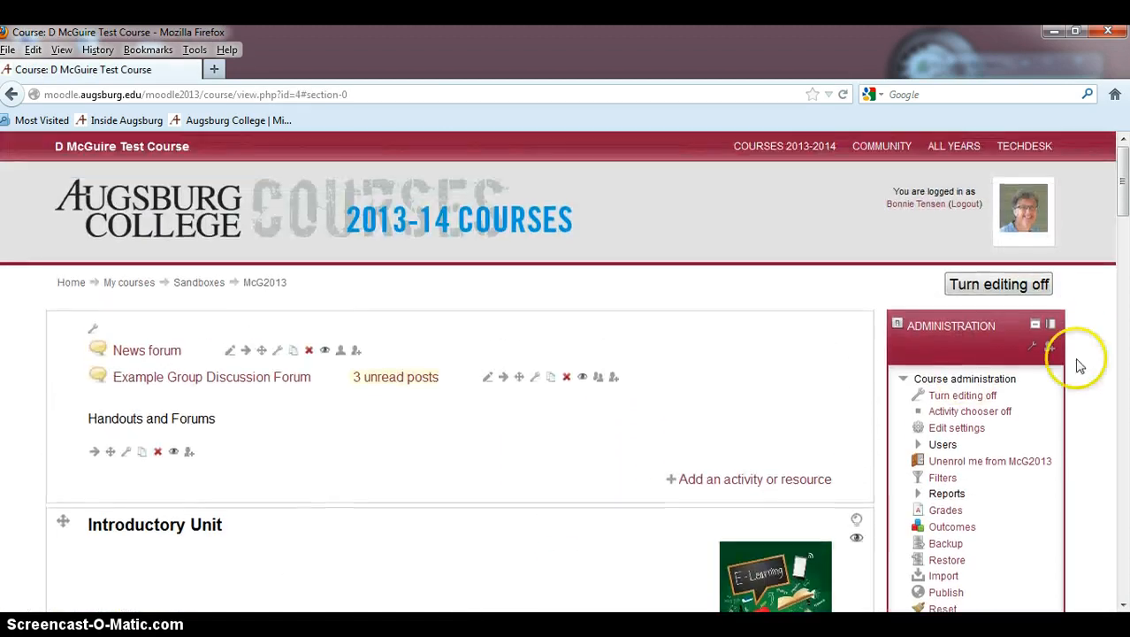
left_click(988, 281)
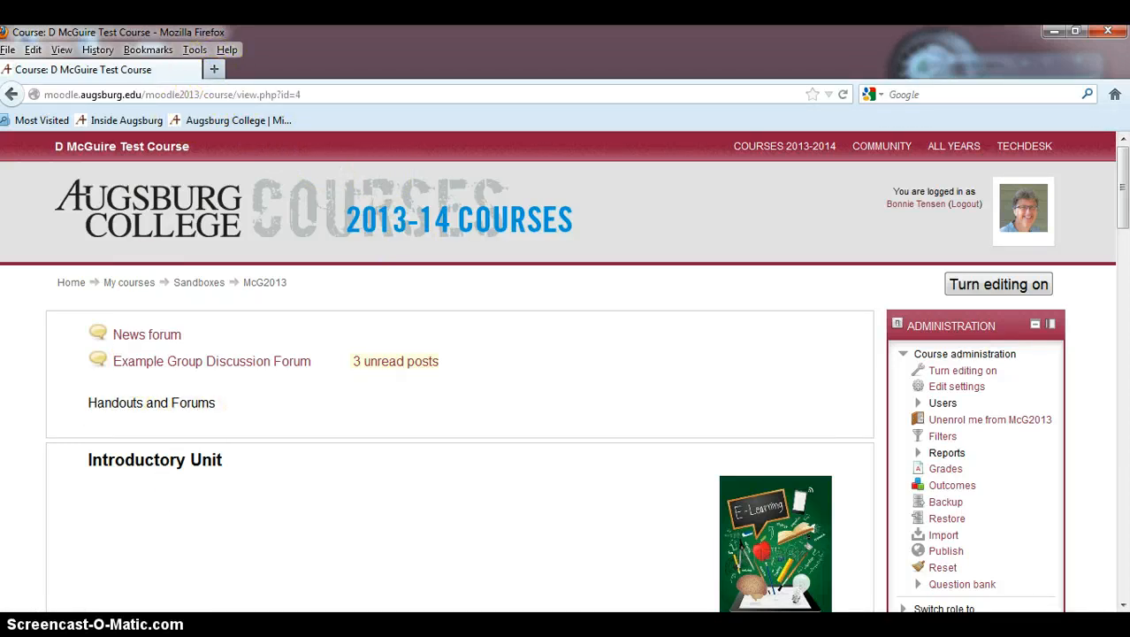
Step: Open a new Firefox window from the taskbar
mouse_move(120, 628)
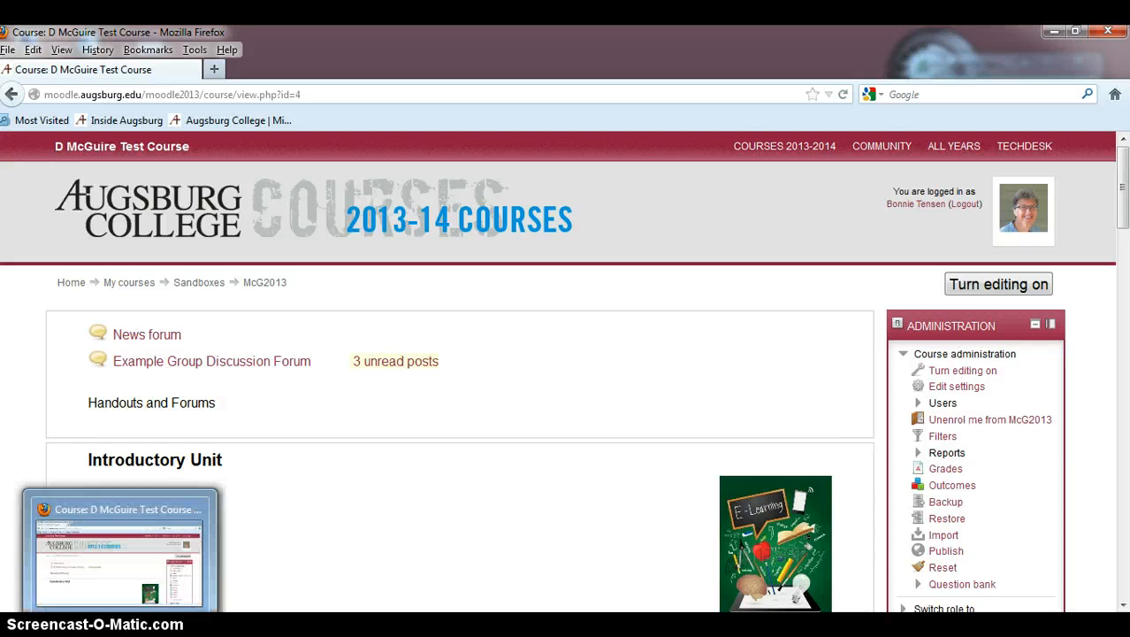
right_click(121, 628)
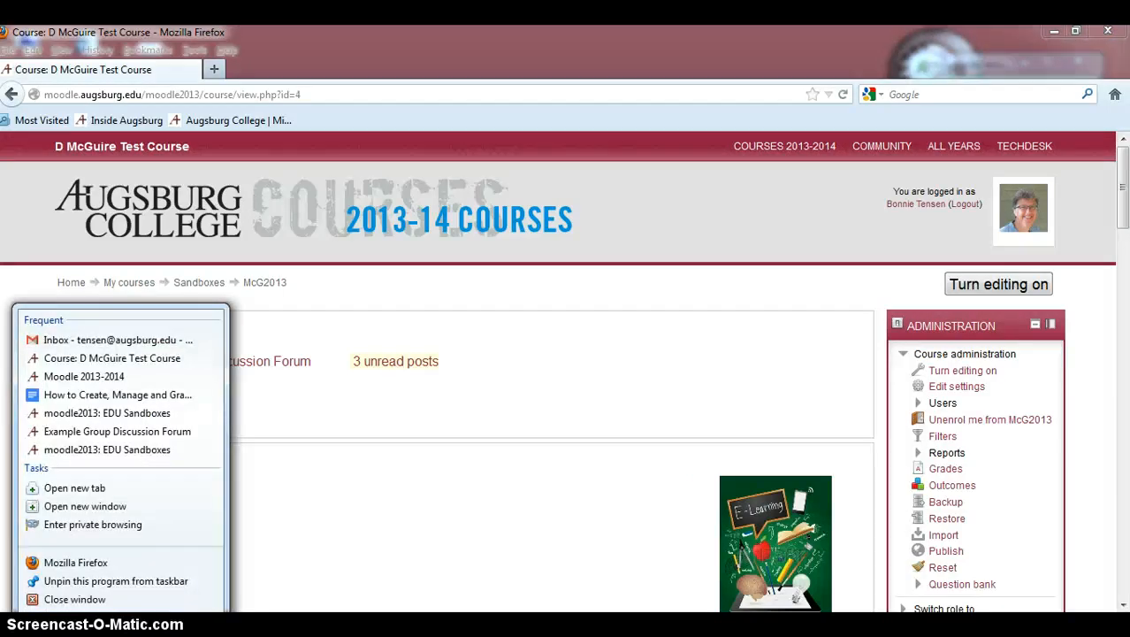
left_click(108, 506)
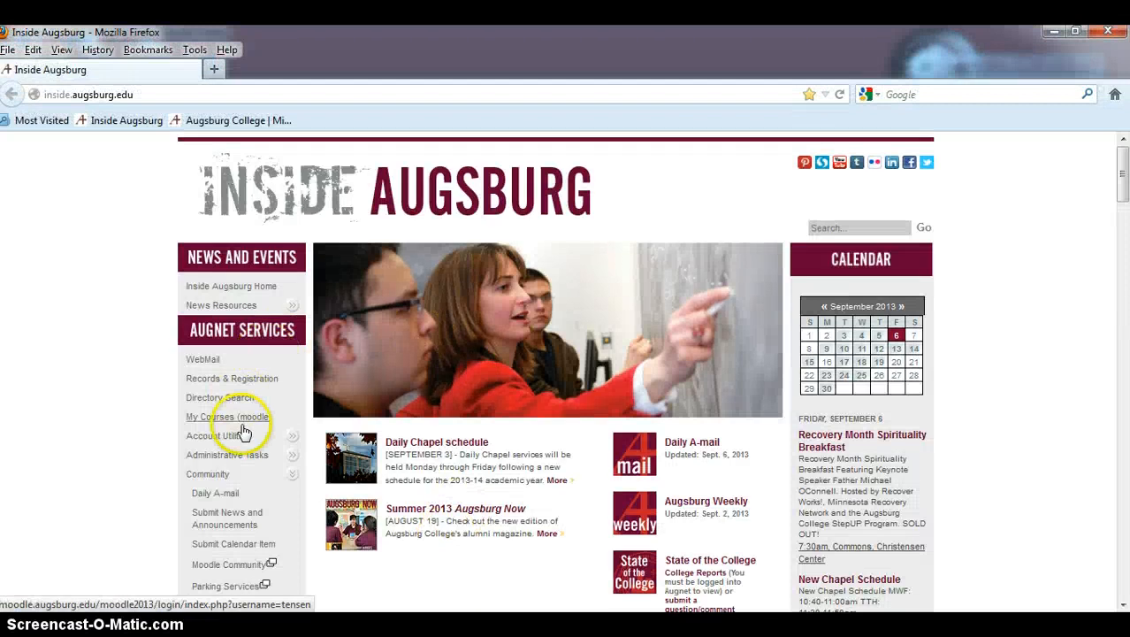
Step: Go to My Courses (moodle) and open the D McGuire Test Course
left_click(224, 416)
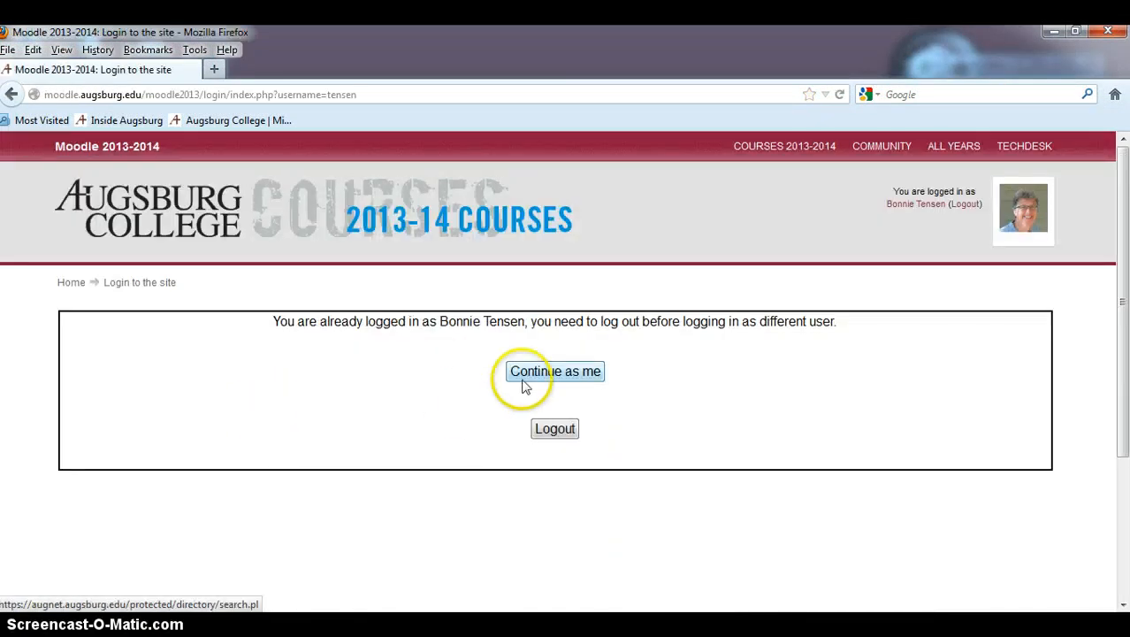
left_click(525, 377)
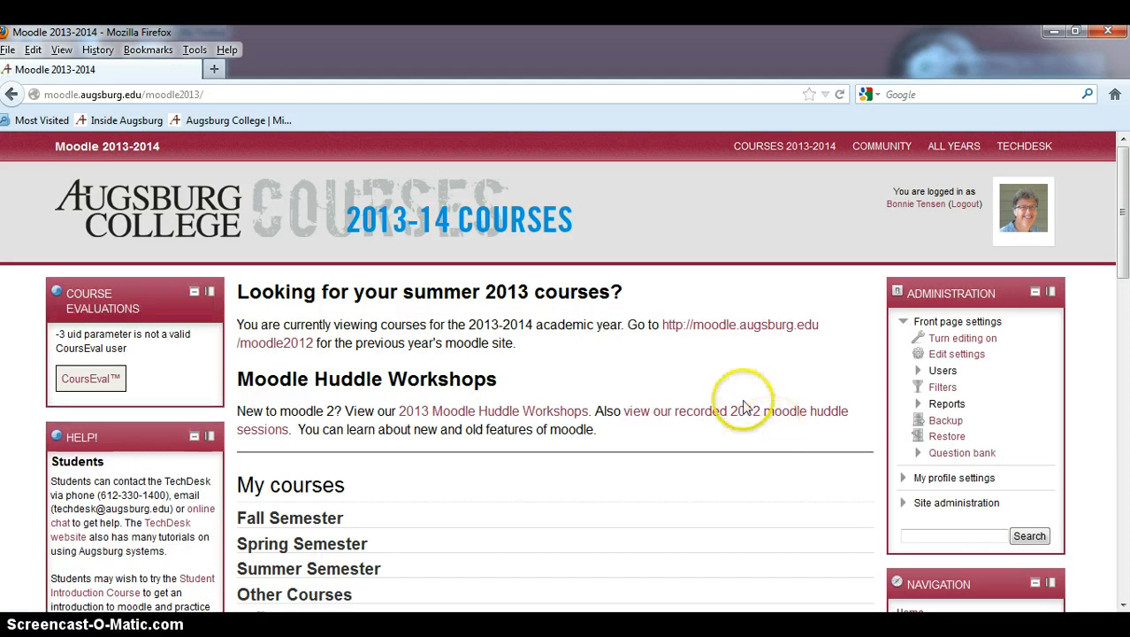
scroll(585, 491, "down", 7)
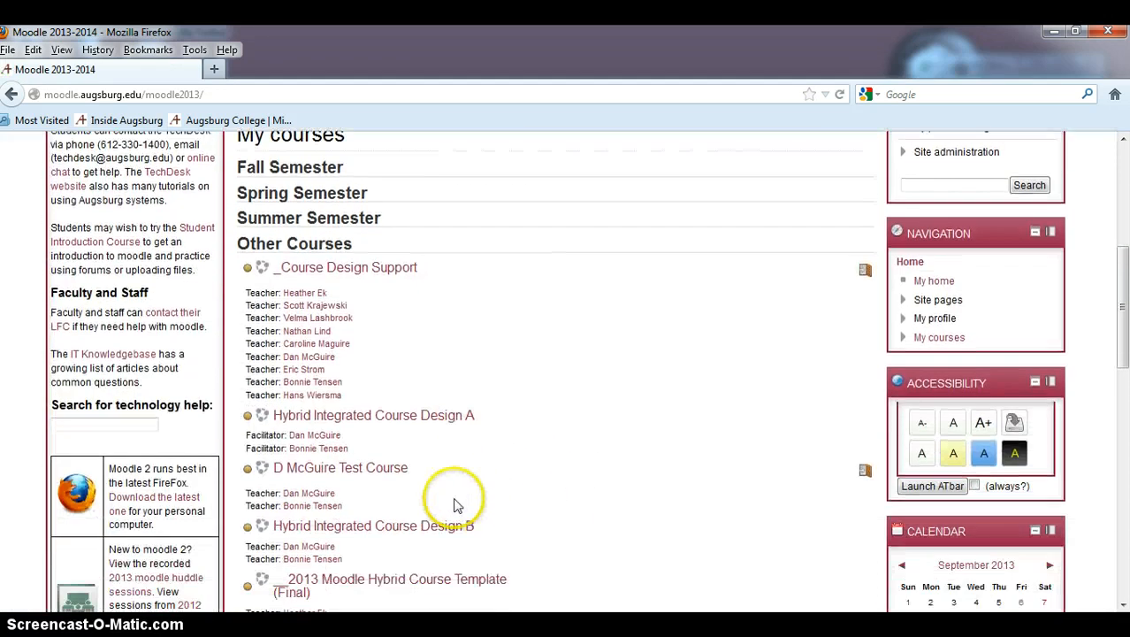
left_click(361, 465)
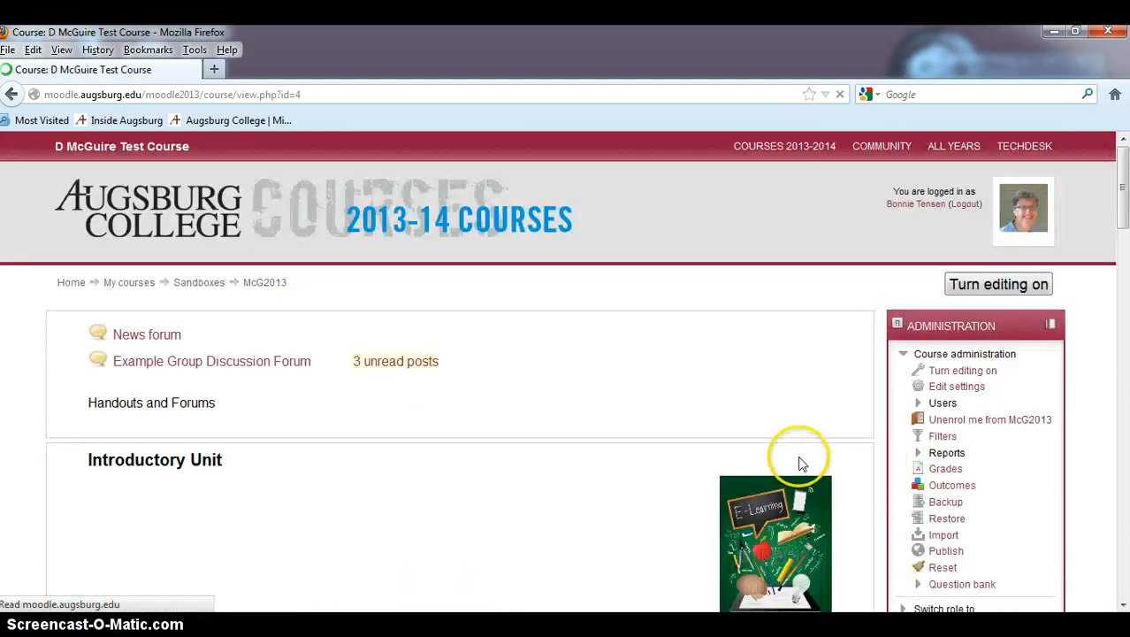
Step: Open the course's Grades and review the grader report for the discussion forums
left_click(946, 469)
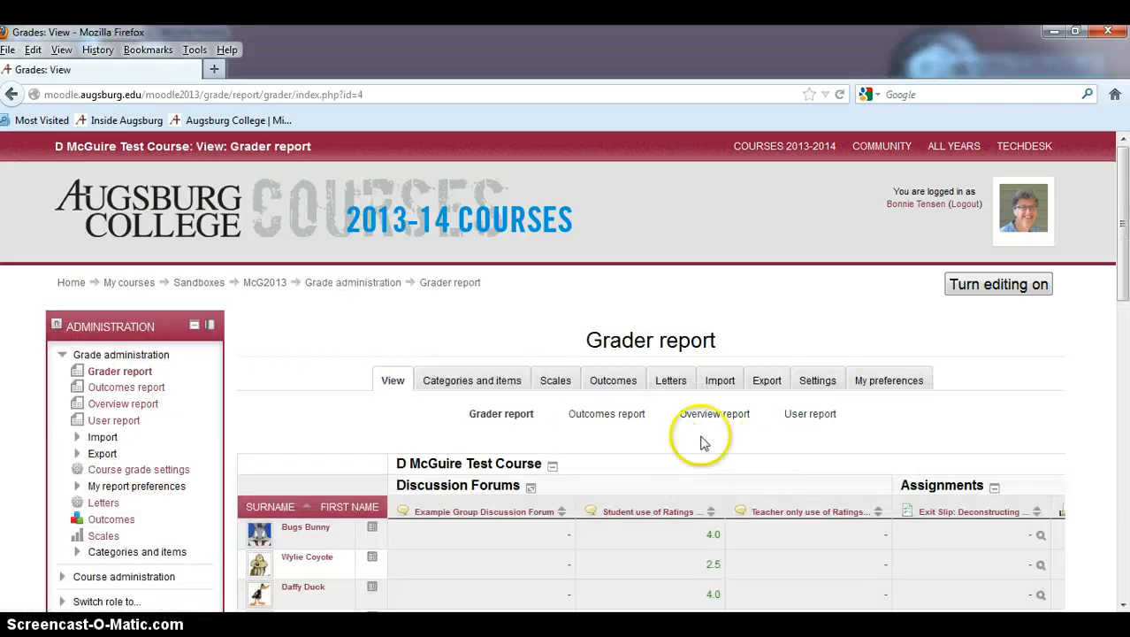
scroll(787, 398, "down", 3)
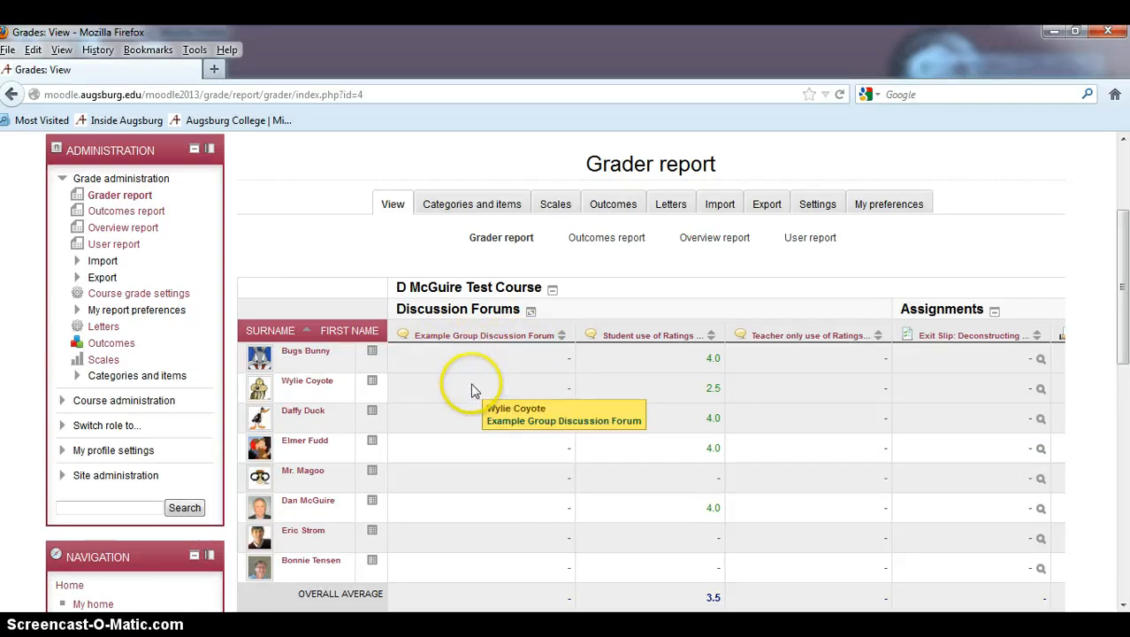
scroll(540, 423, "down", 2)
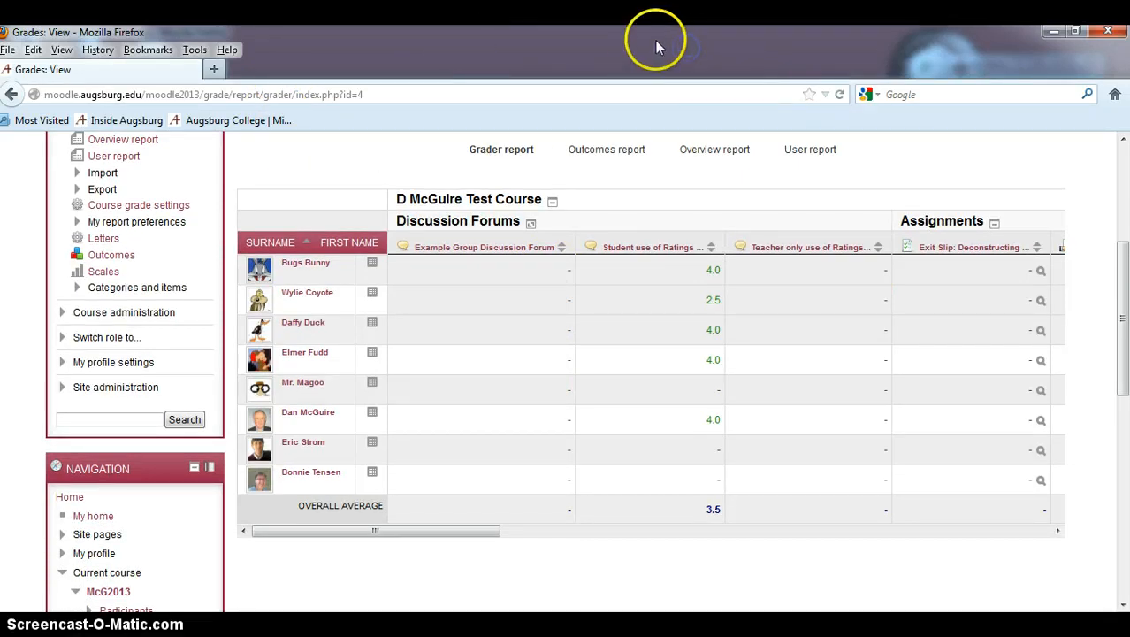
Step: Snap the grader report window to the right half of the screen and bring the course window forward
left_click_drag(655, 46, 1121, 61)
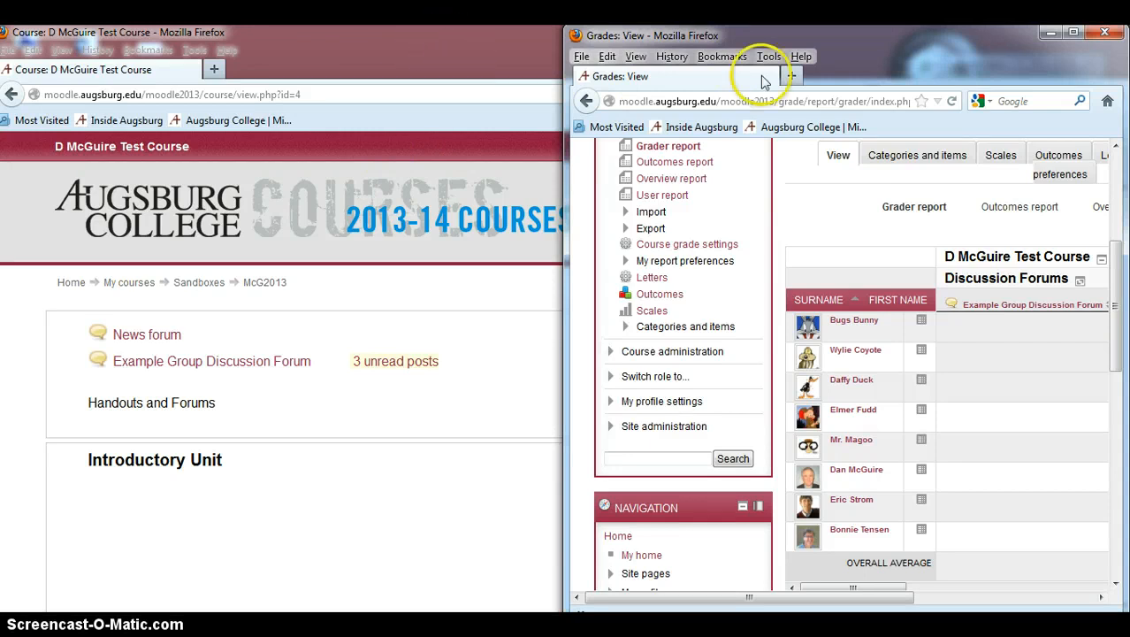
double_click(477, 54)
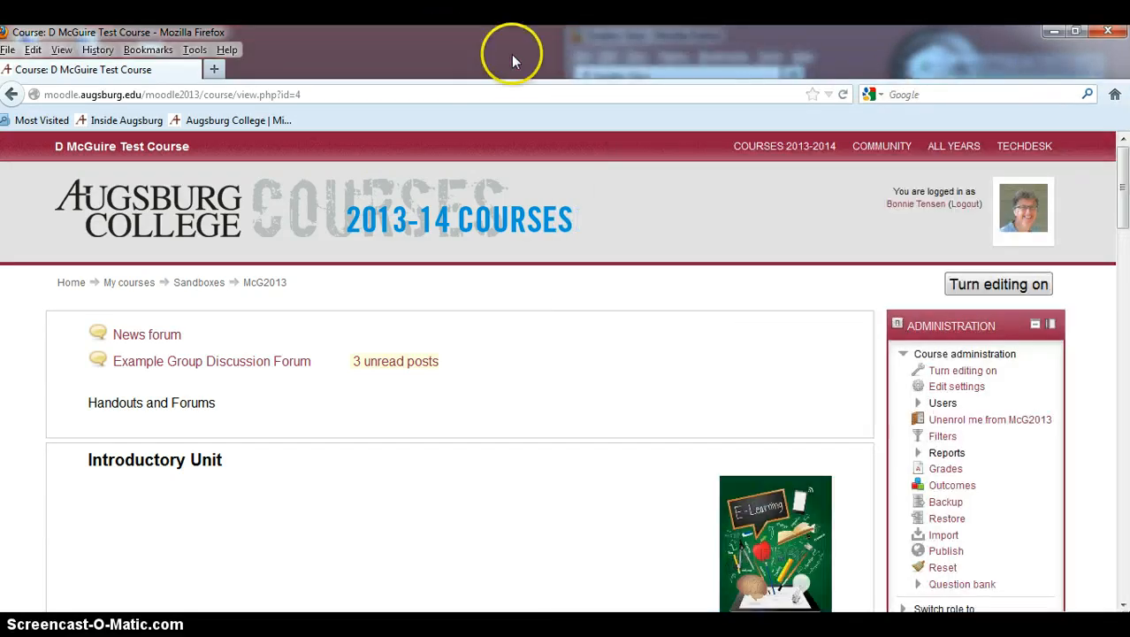
Step: Snap the course window to the left half and open the Example Group Discussion Forum
left_click_drag(532, 37, 0, 34)
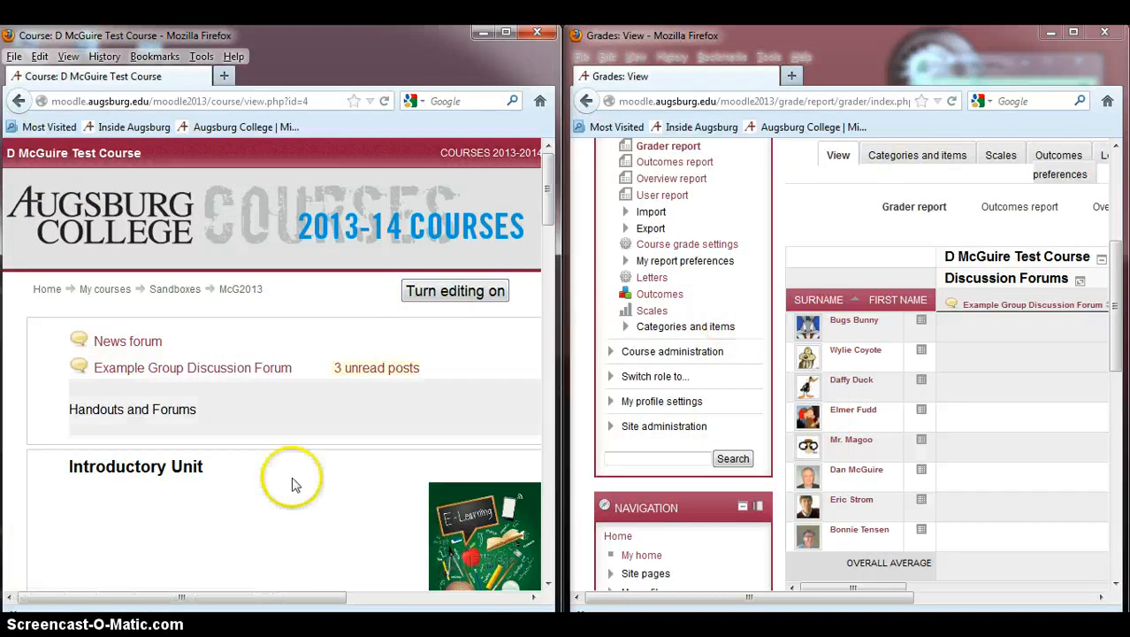
left_click(225, 371)
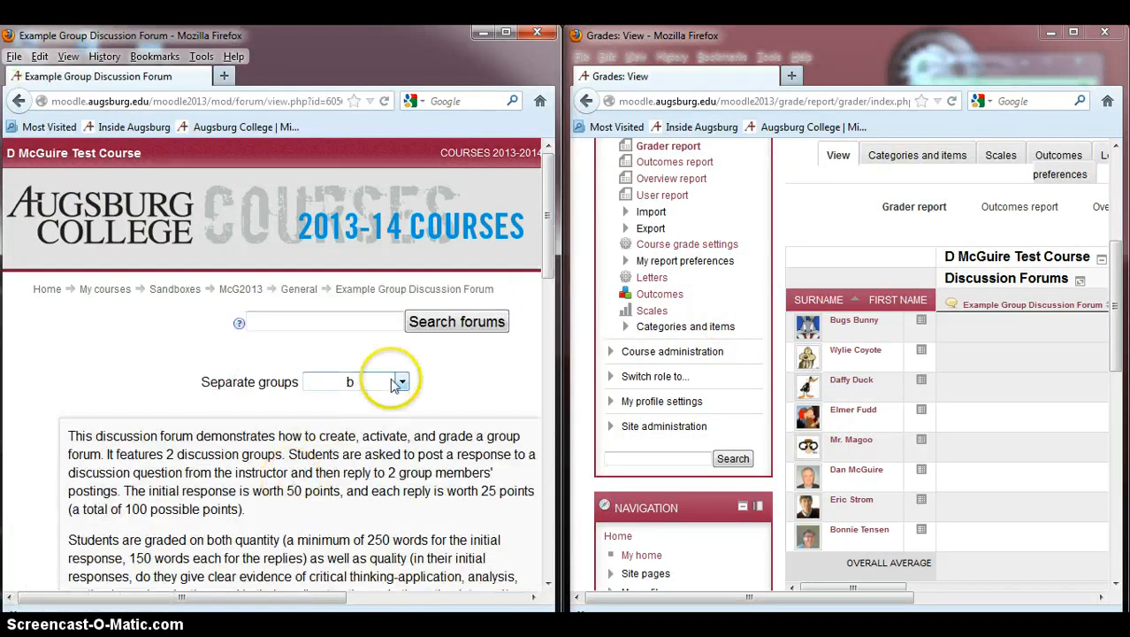
Step: Switch the forum's separate groups filter to All participants
left_click(400, 382)
left_click(394, 398)
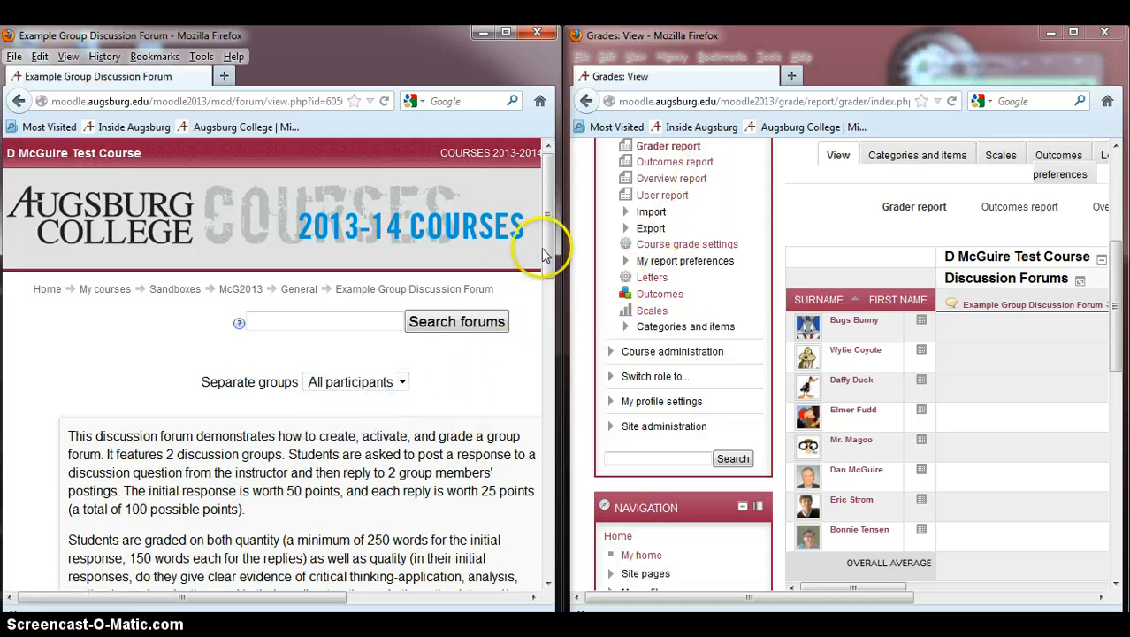
scroll(544, 254, "down", 3)
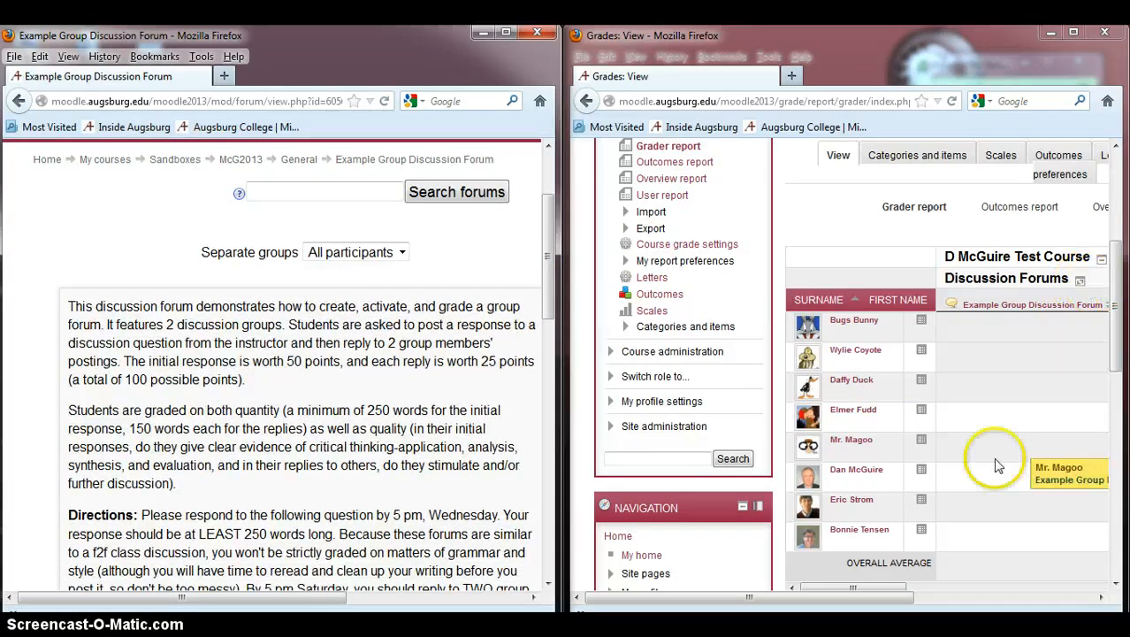
Step: Examine the grader report's rating columns and the forum's list of discussions for all participants
left_click_drag(764, 598, 902, 601)
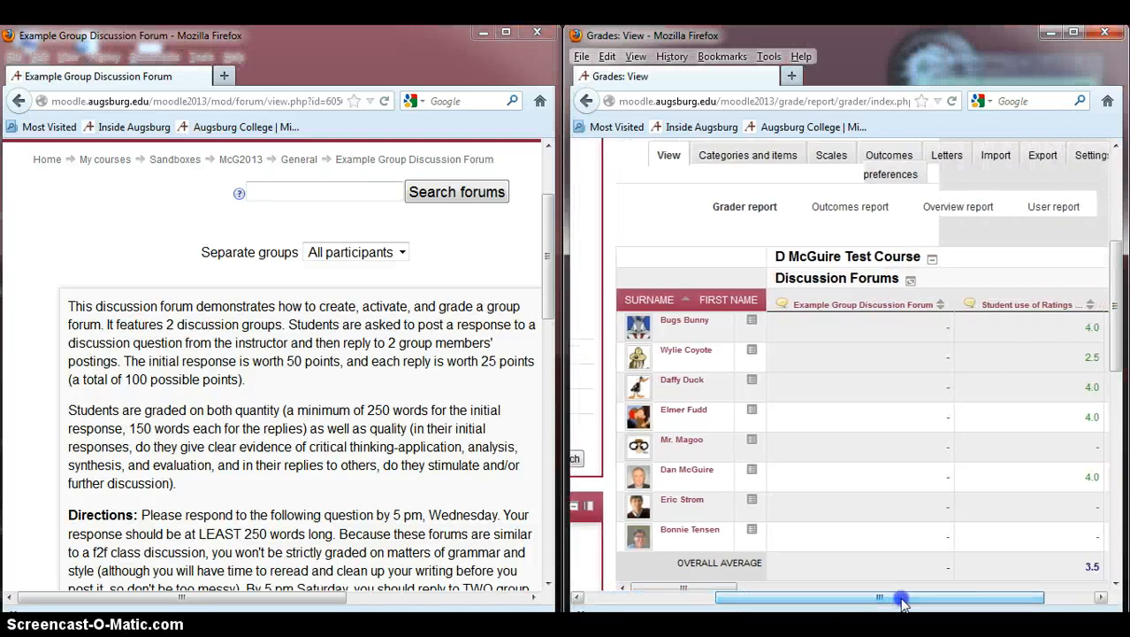
scroll(1116, 347, "down", 3)
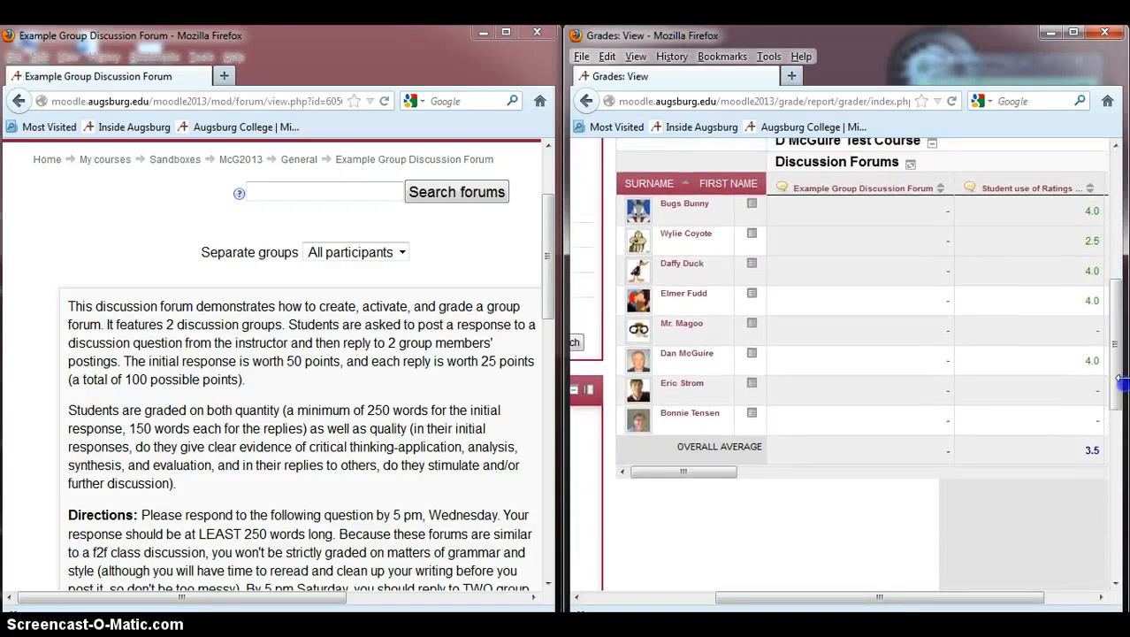
left_click_drag(542, 227, 535, 401)
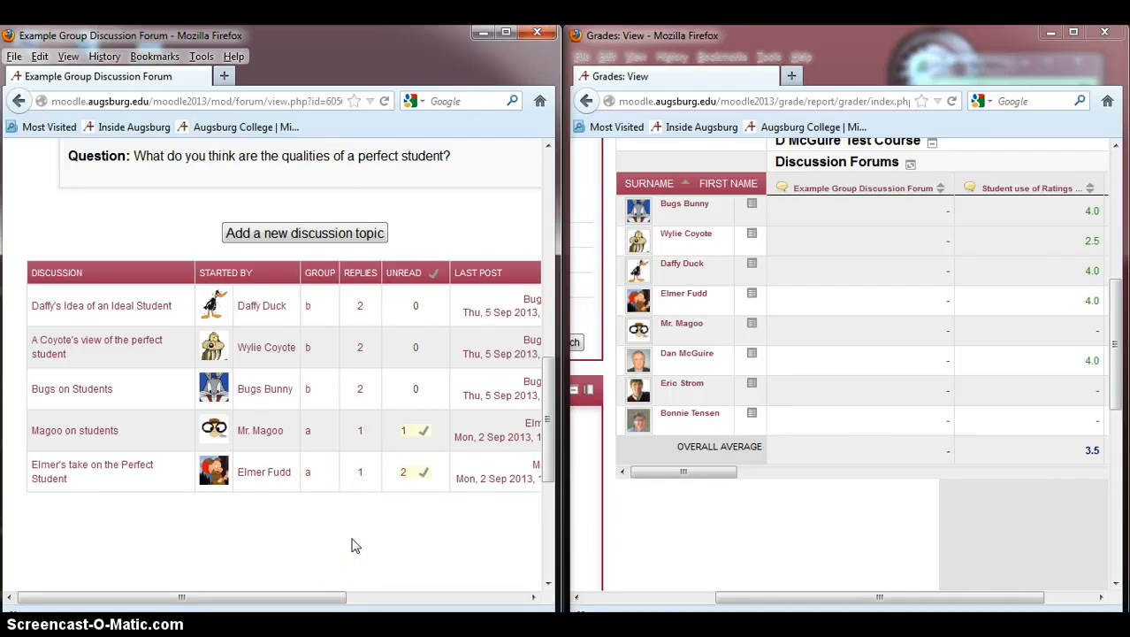
scroll(352, 538, "up", 10)
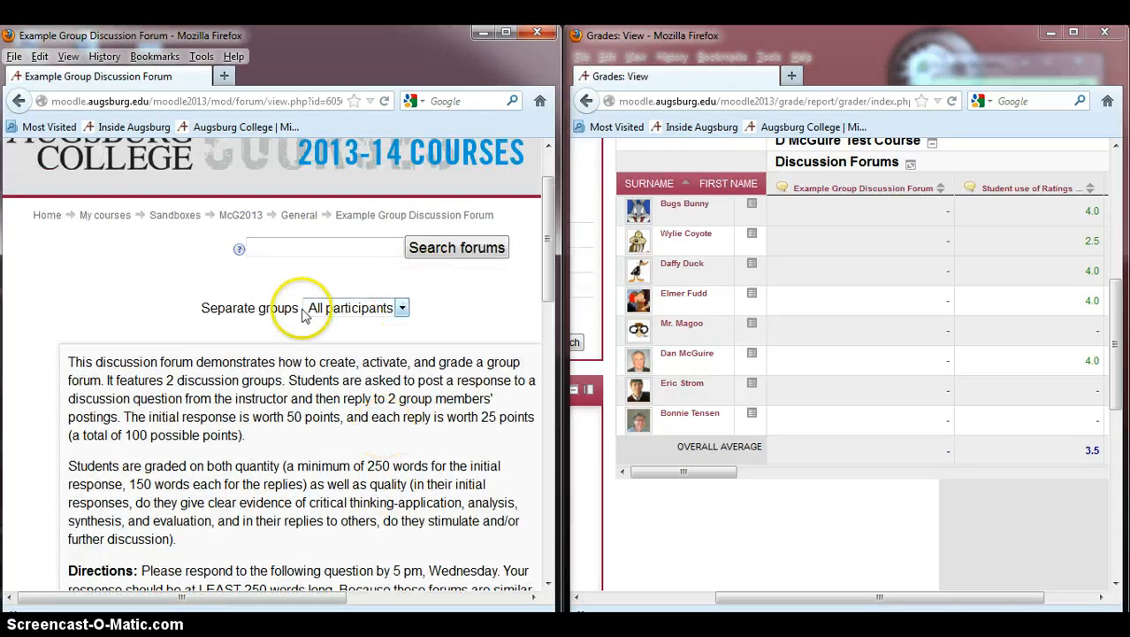
Step: Filter the forum to group b and open the Bugs on Students discussion
left_click(402, 308)
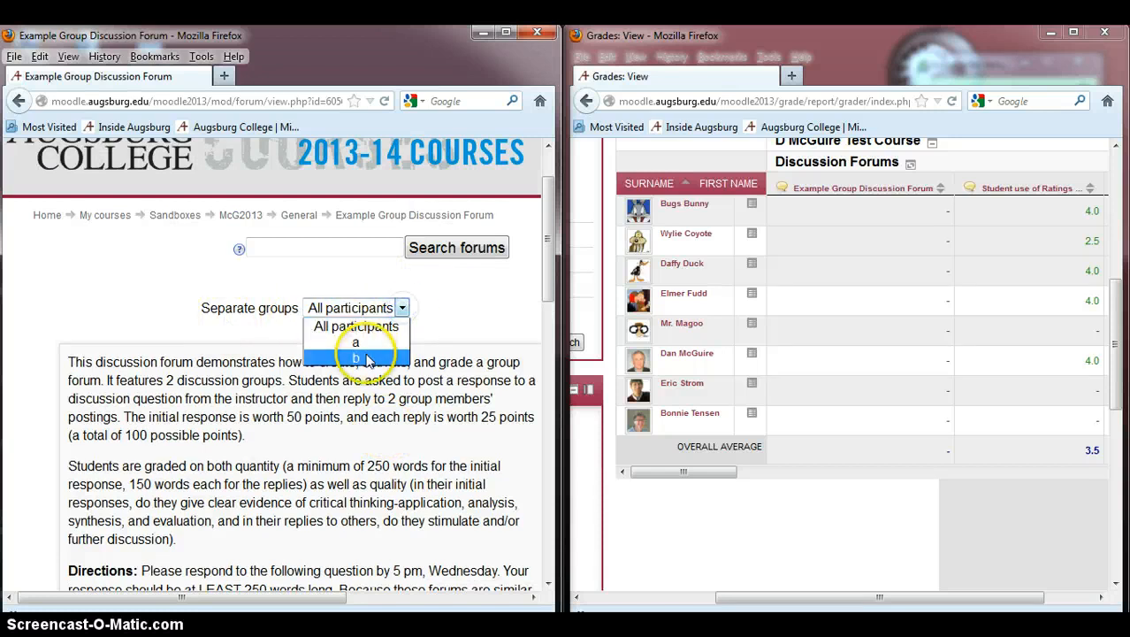
left_click(390, 357)
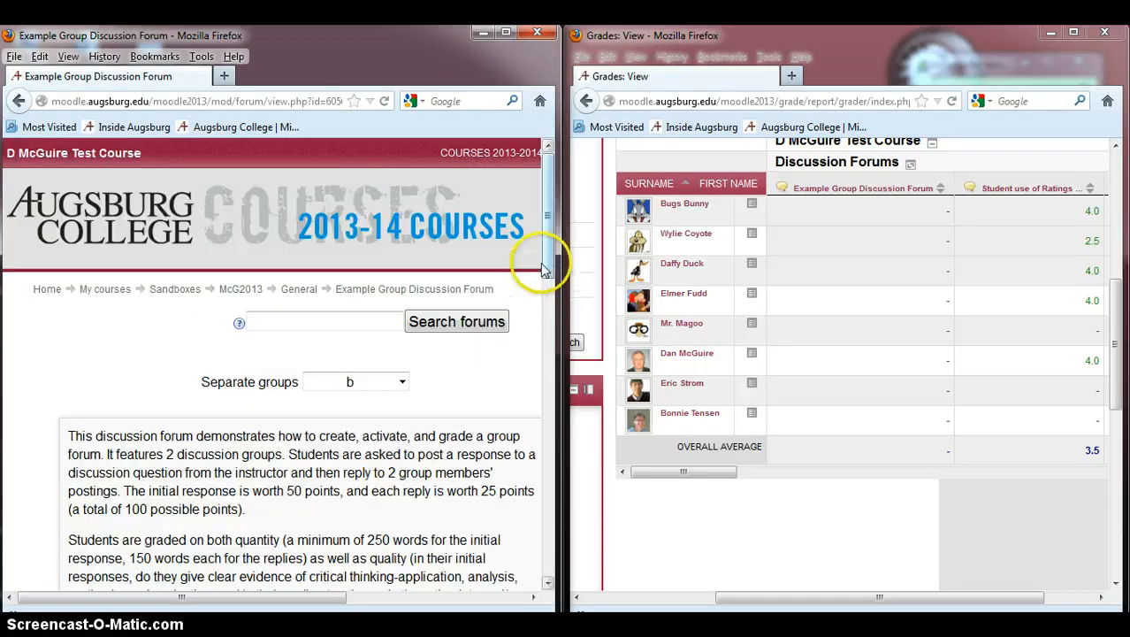
left_click_drag(548, 265, 509, 475)
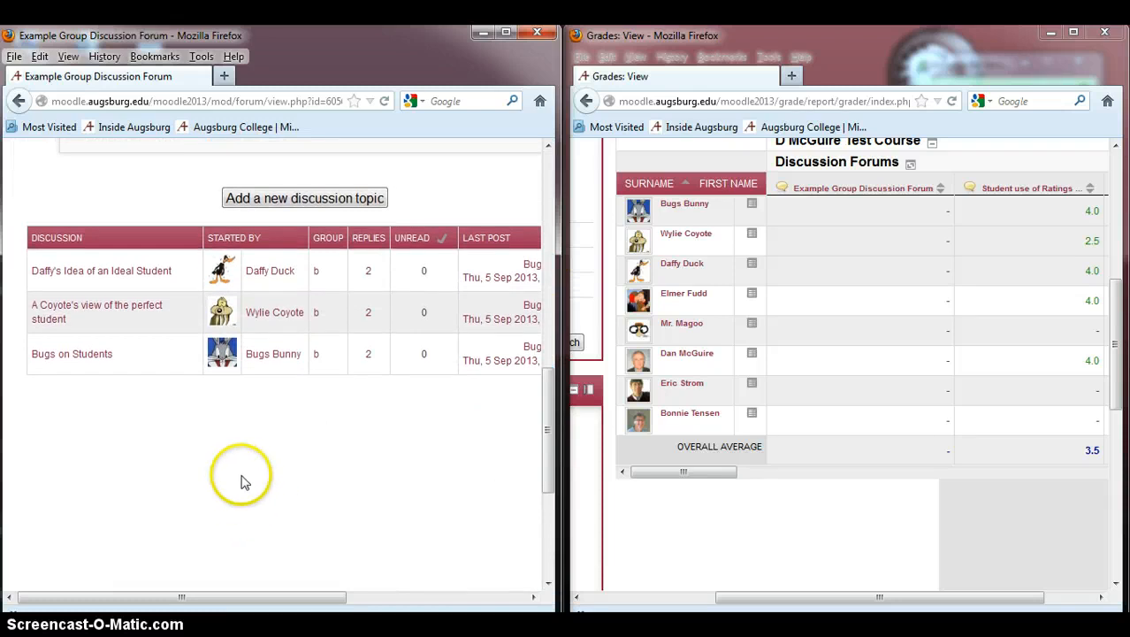
left_click(74, 354)
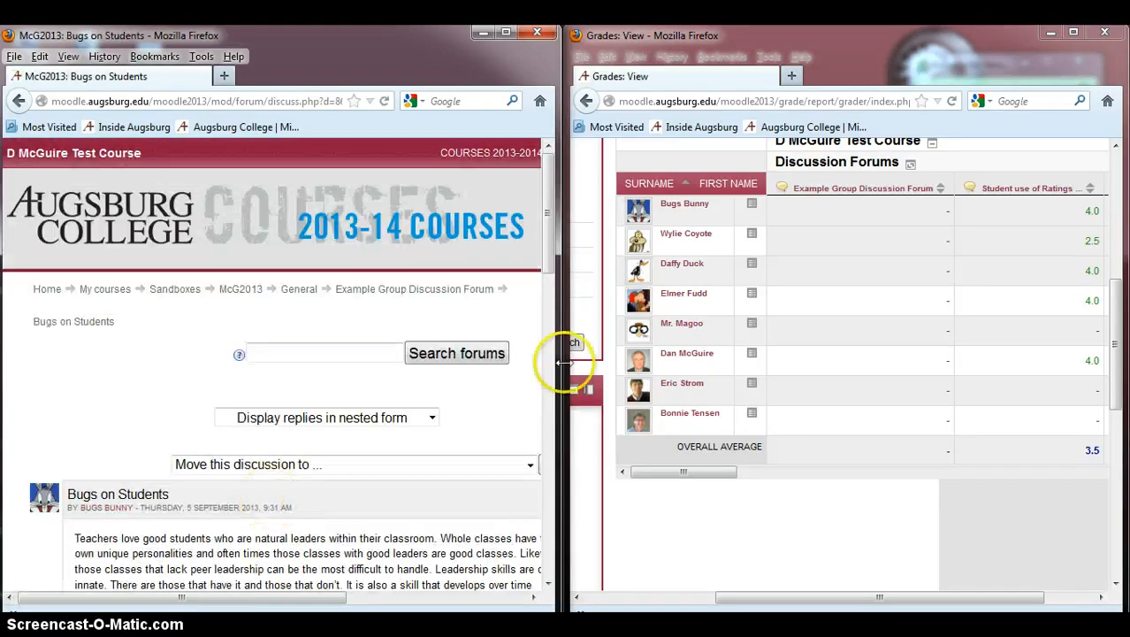
Step: Try displaying replies flat, with oldest first, then switch the display back to nested form
left_click_drag(549, 253, 552, 266)
left_click(431, 375)
left_click(372, 390)
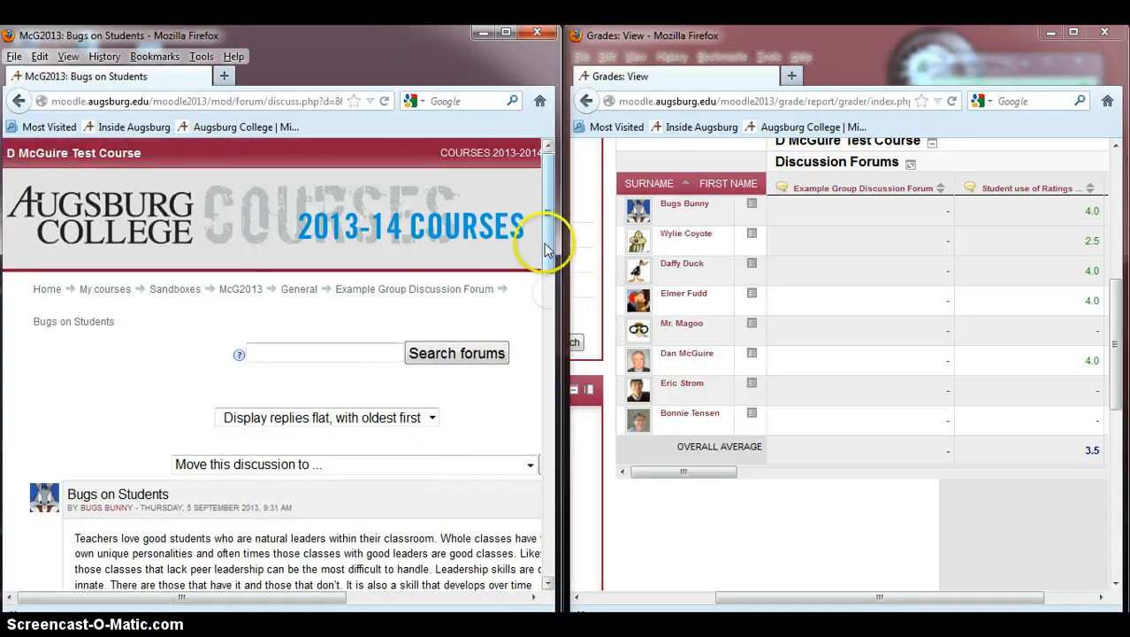
left_click_drag(546, 251, 535, 309)
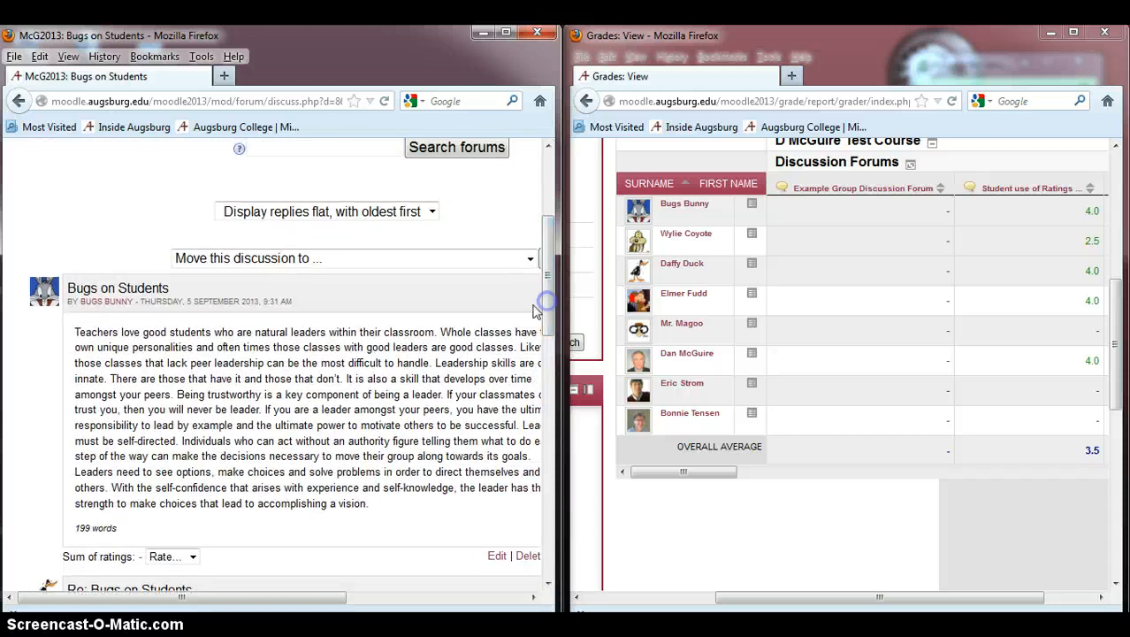
left_click(428, 210)
left_click(300, 279)
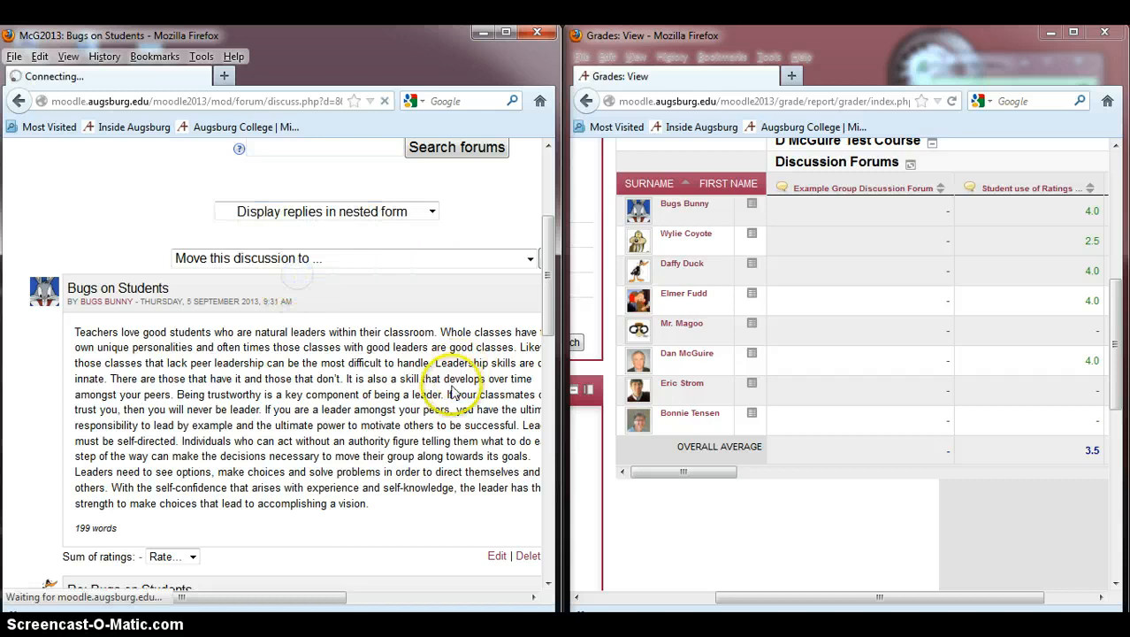
Step: Rate Bugs Bunny's initial post 40 in the sum of ratings
left_click_drag(546, 274, 529, 358)
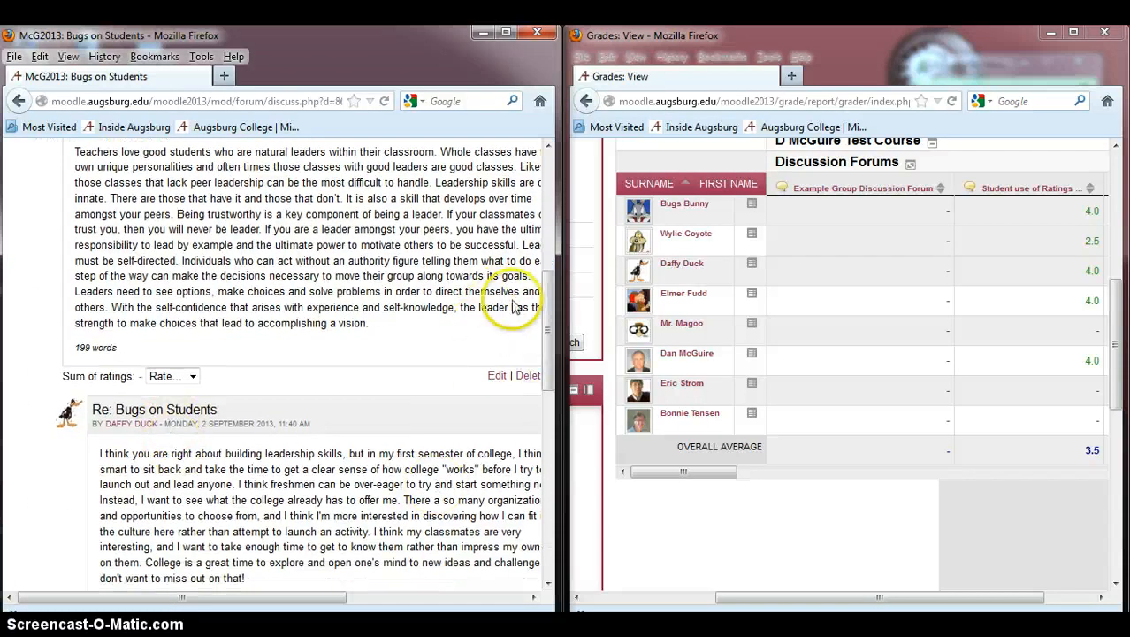
mouse_move(537, 308)
left_mouse_down()
mouse_move(534, 402)
mouse_move(534, 279)
mouse_move(536, 291)
left_mouse_up()
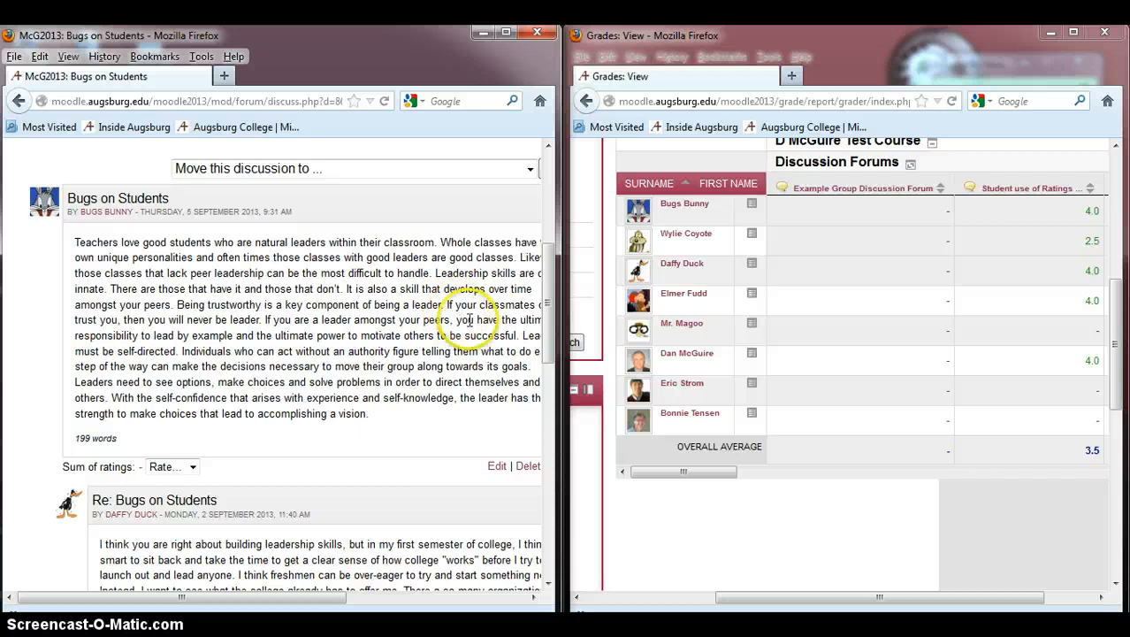
scroll(548, 334, "down", 1)
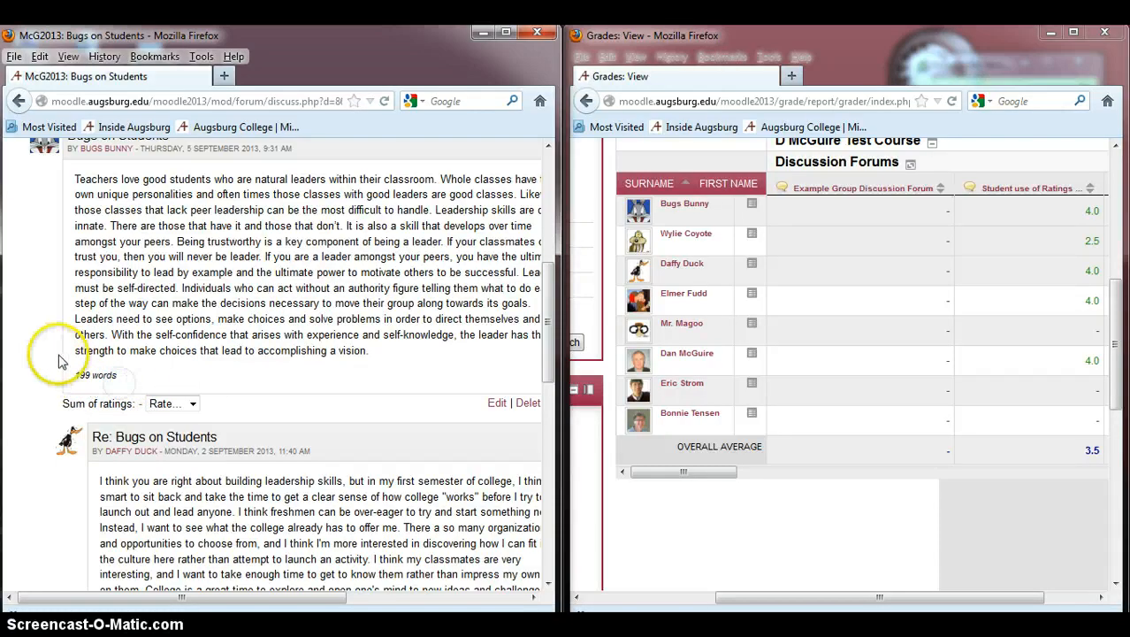
left_click(77, 397)
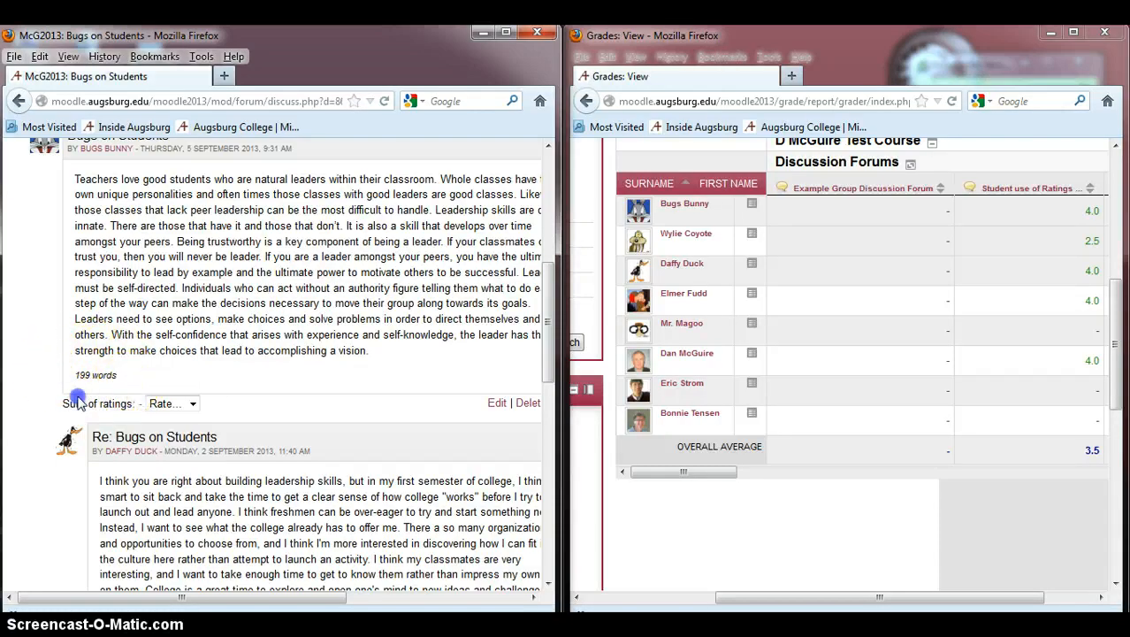
left_click(175, 377)
left_click(191, 402)
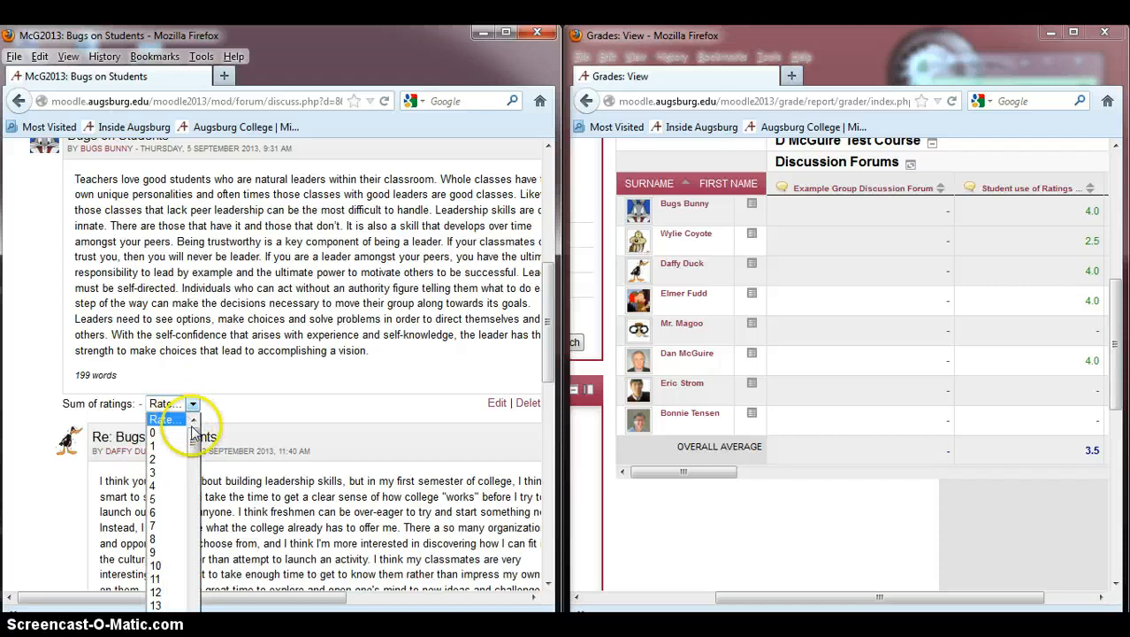
left_click_drag(196, 435, 196, 526)
left_click(161, 454)
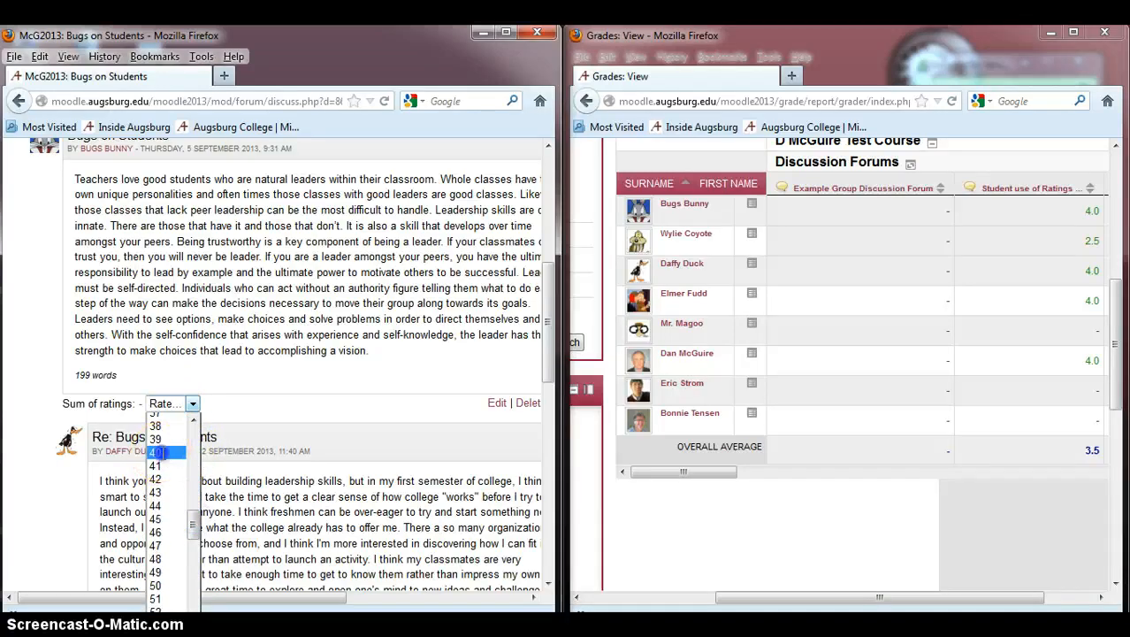
left_click(157, 453)
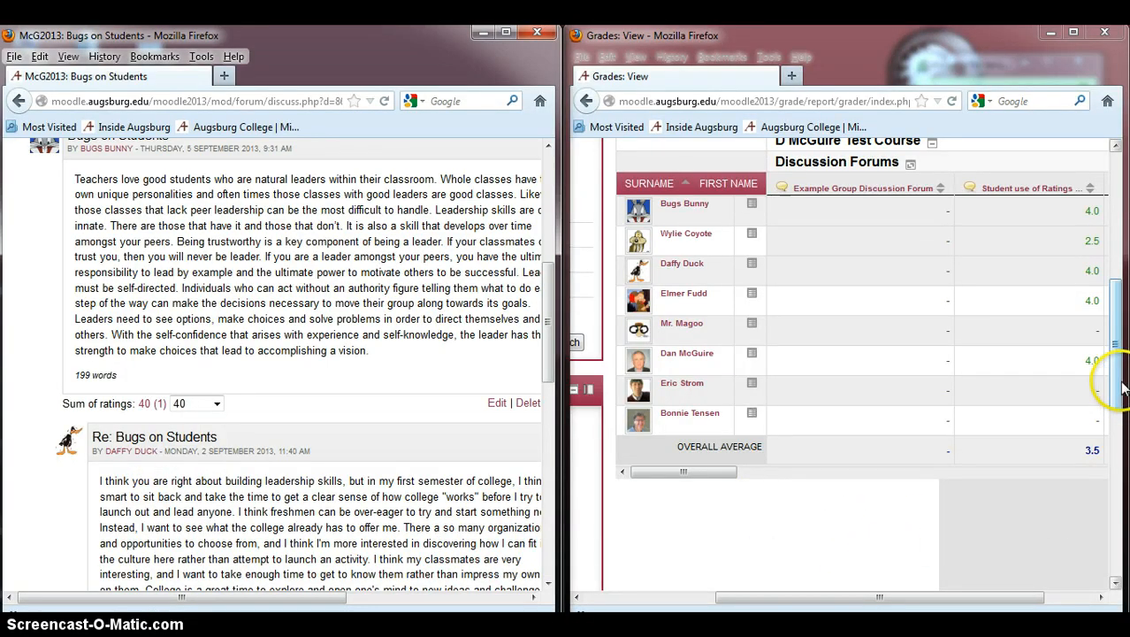
Step: Turn editing on in the grader report and open the grade editor for Bugs Bunny's forum grade
left_click_drag(1122, 387, 1125, 310)
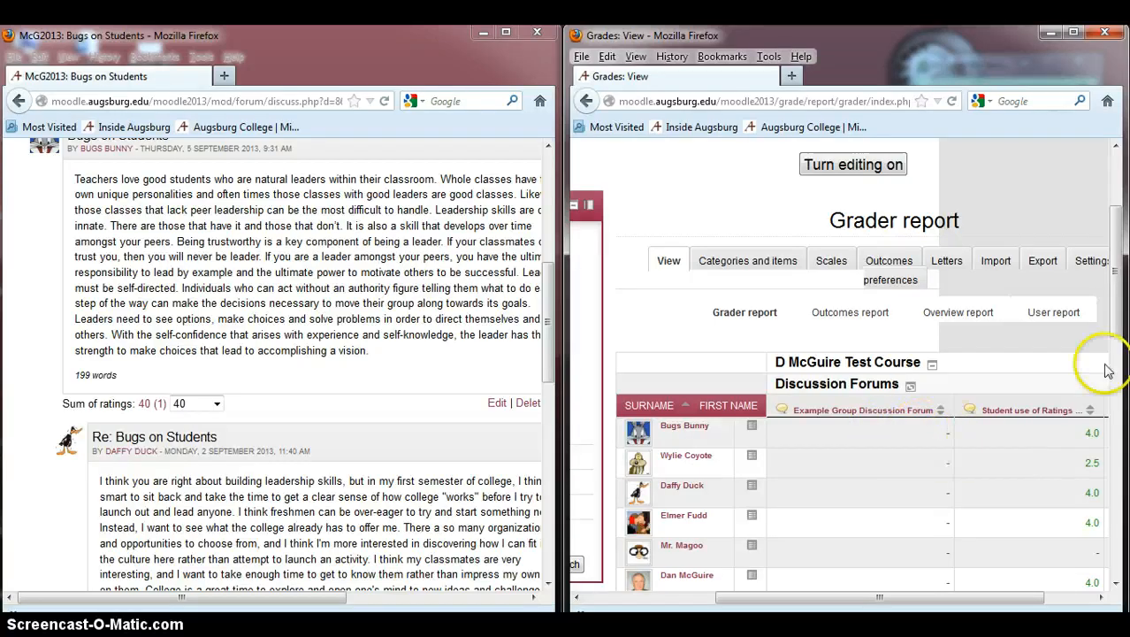
left_click(866, 174)
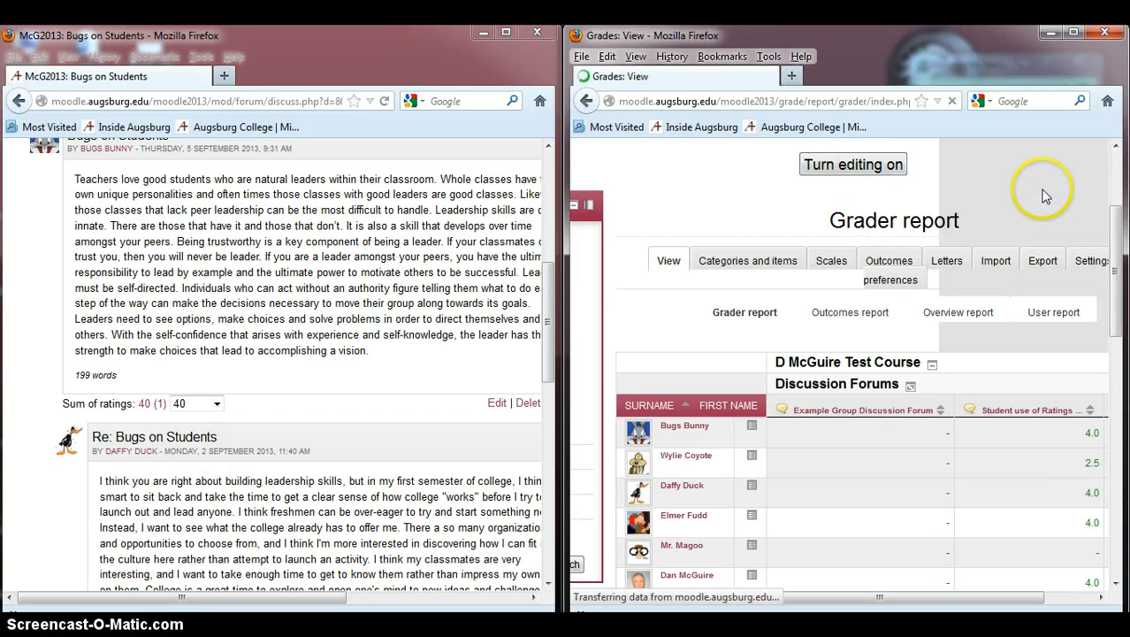
left_click_drag(1116, 245, 1116, 343)
left_click_drag(831, 599, 958, 600)
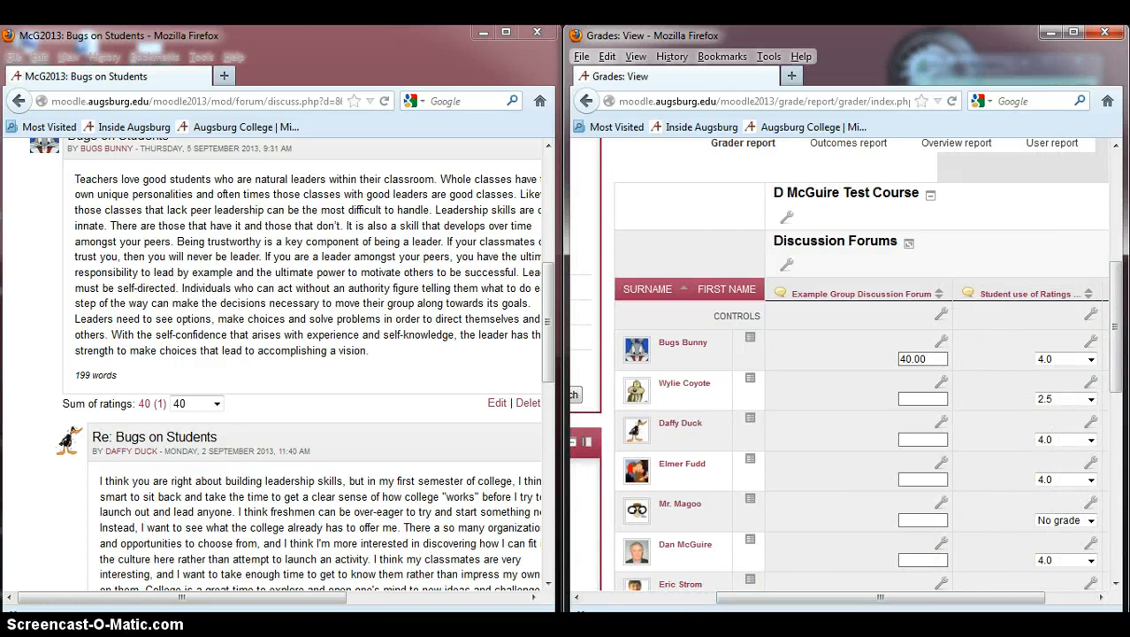
left_click_drag(803, 598, 827, 598)
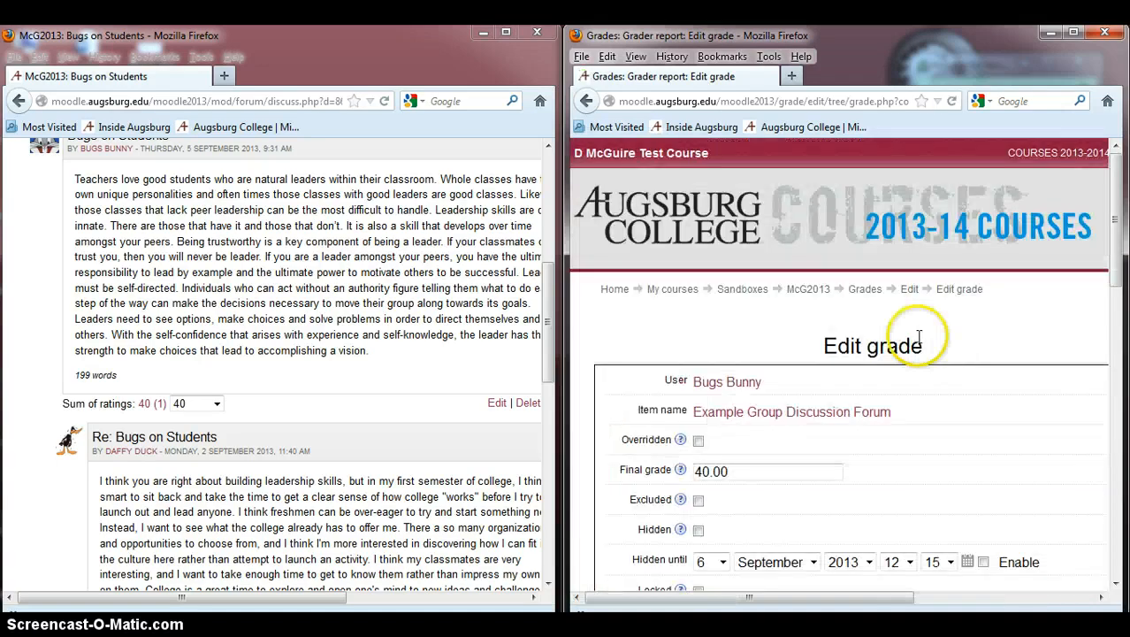
Step: Enter feedback "Bugs, very thoughtful response to the question. However, your response should be at least 250 words long. Your answer was a little less than 200 words." and save
scroll(1121, 261, "down", 1)
scroll(1119, 393, "down", 1)
left_click(793, 357)
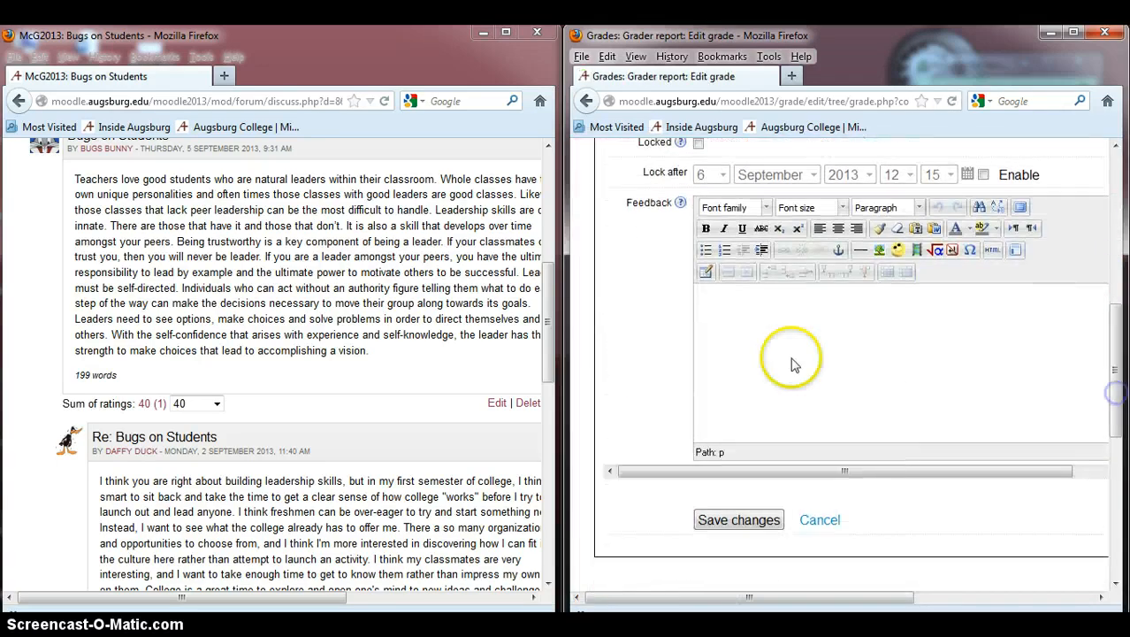
left_click(1017, 331)
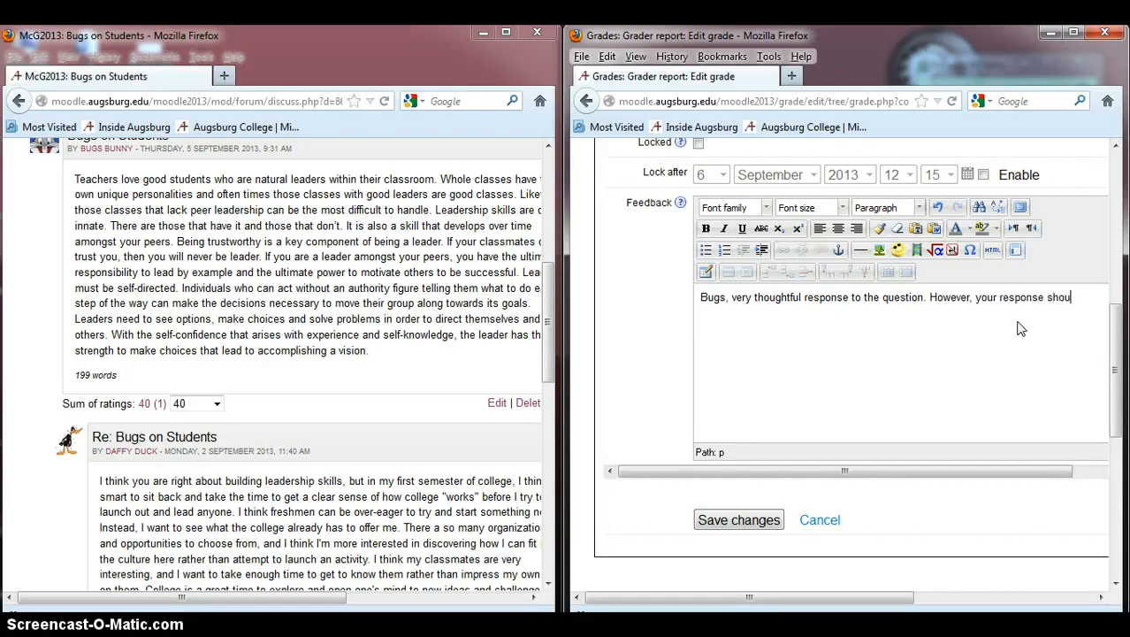
type("leas")
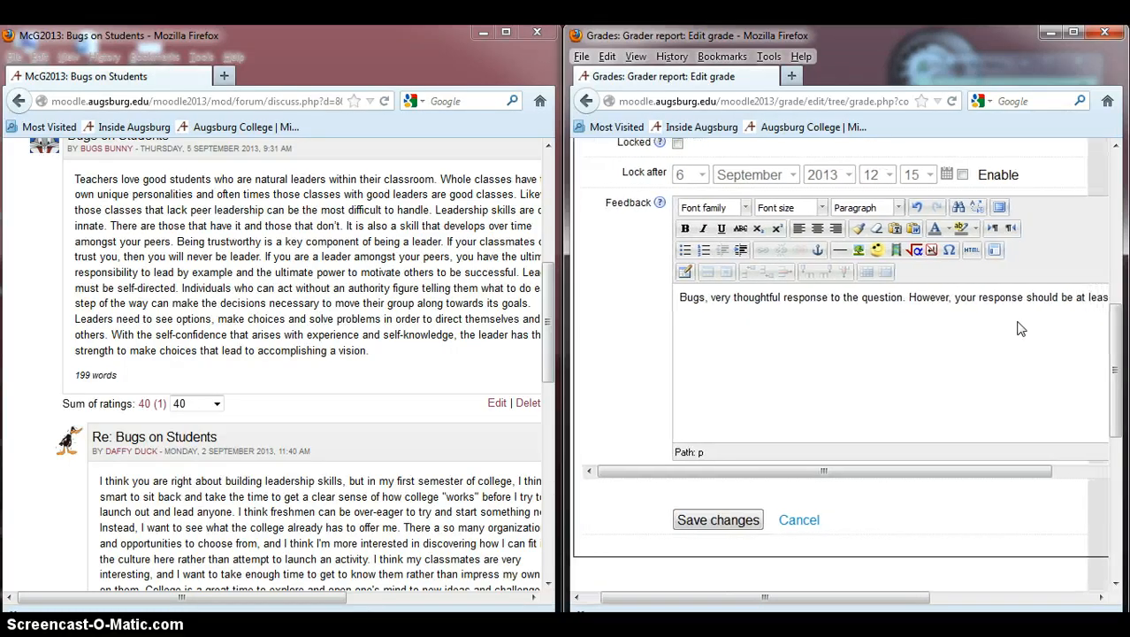
type("t 25")
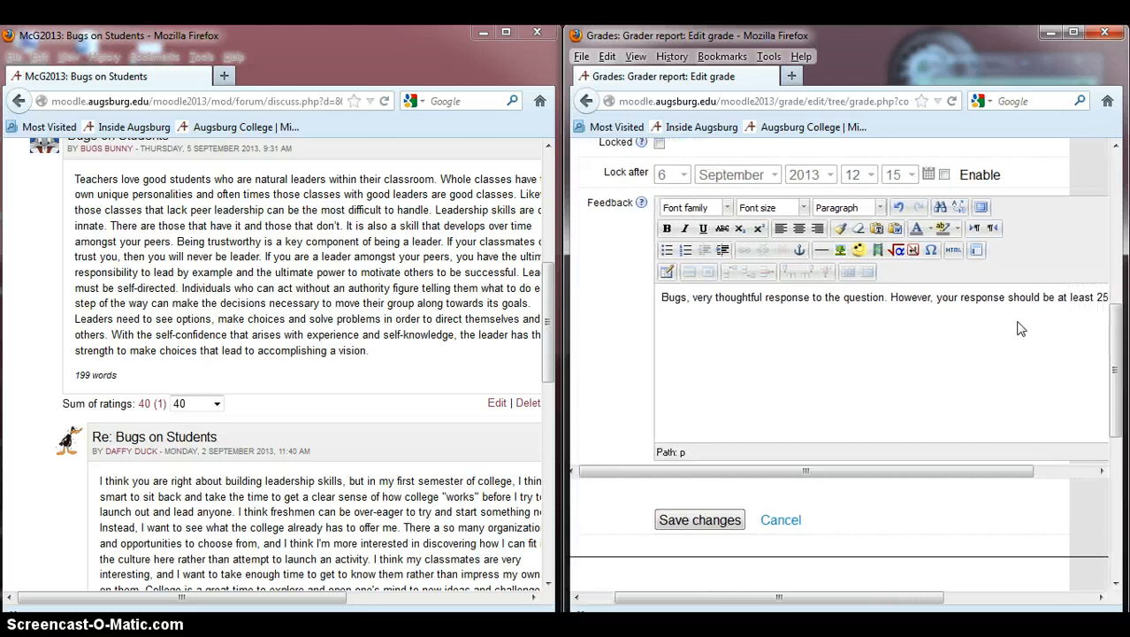
type("-")
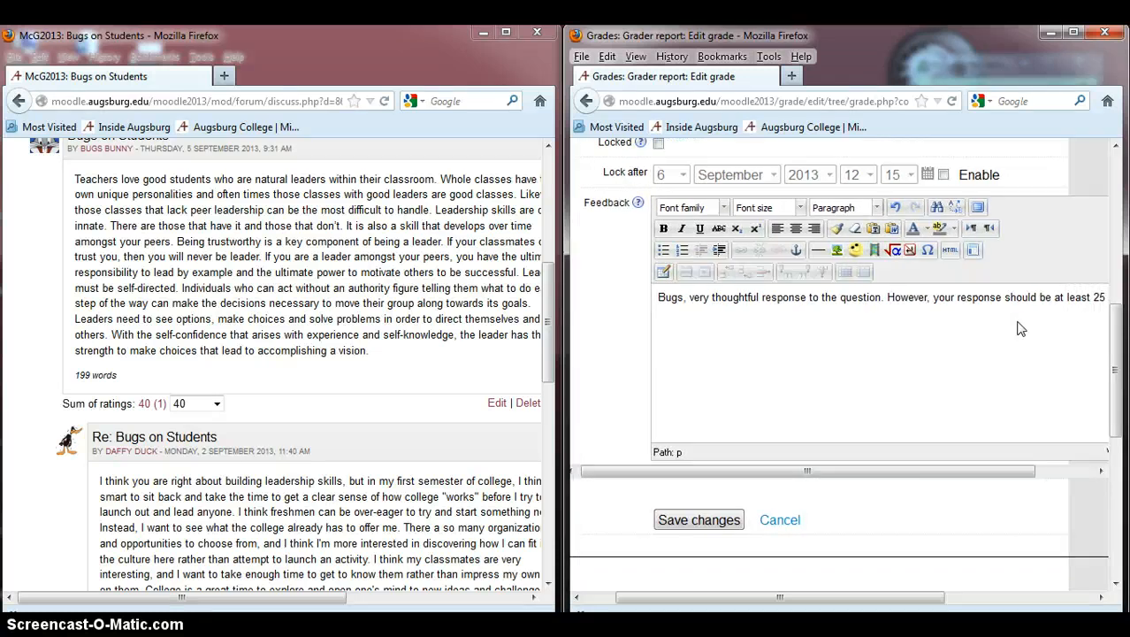
type("0 words")
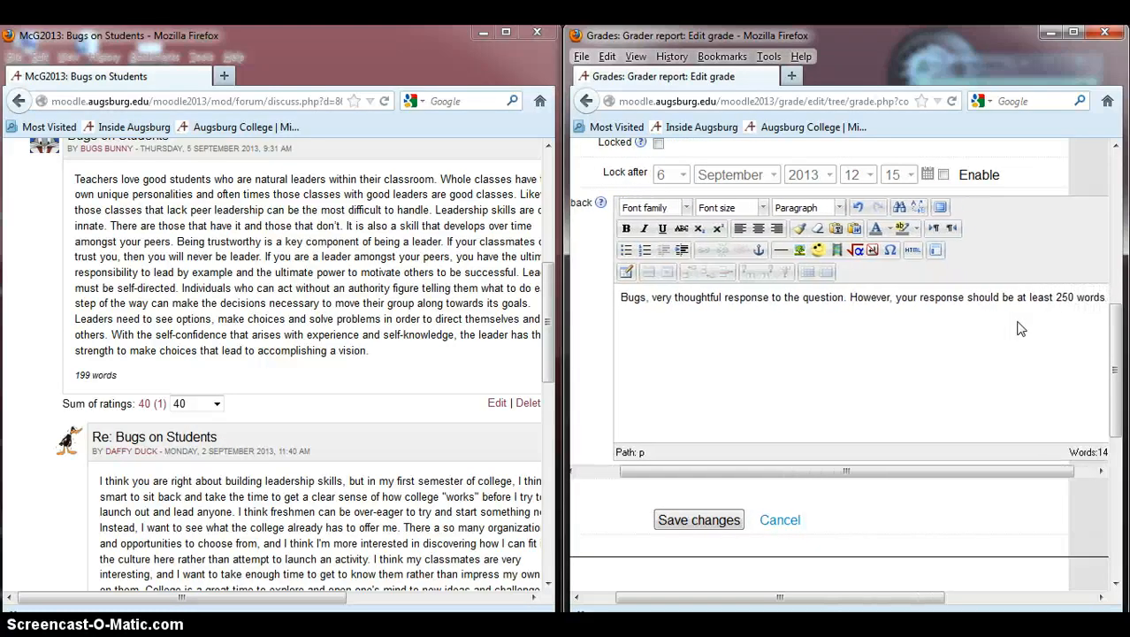
type(" lo")
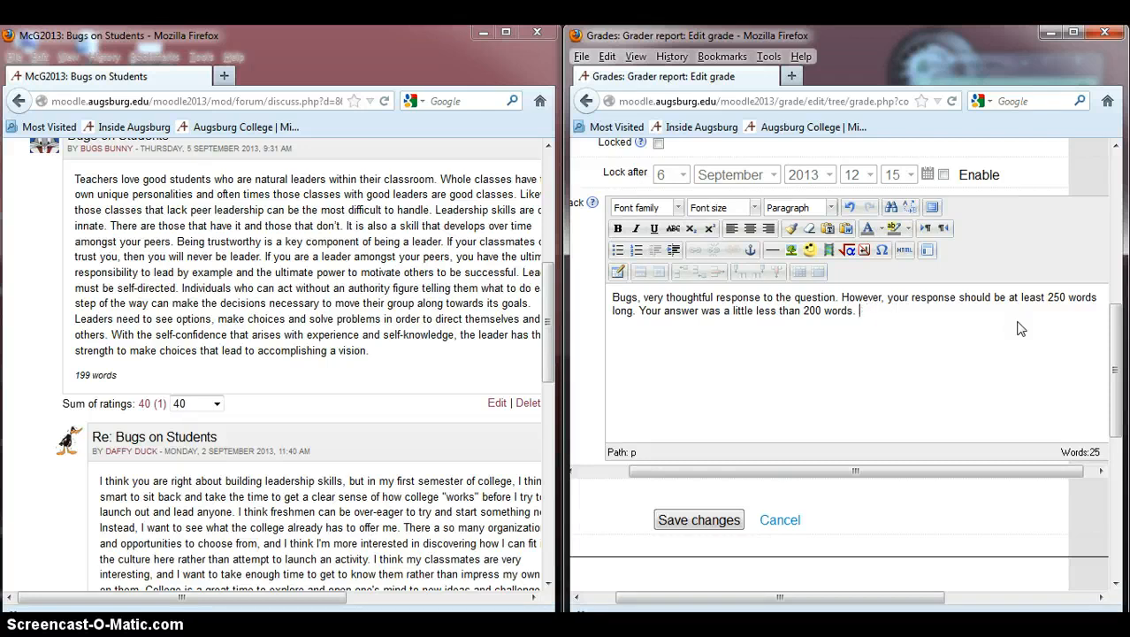
left_click(703, 520)
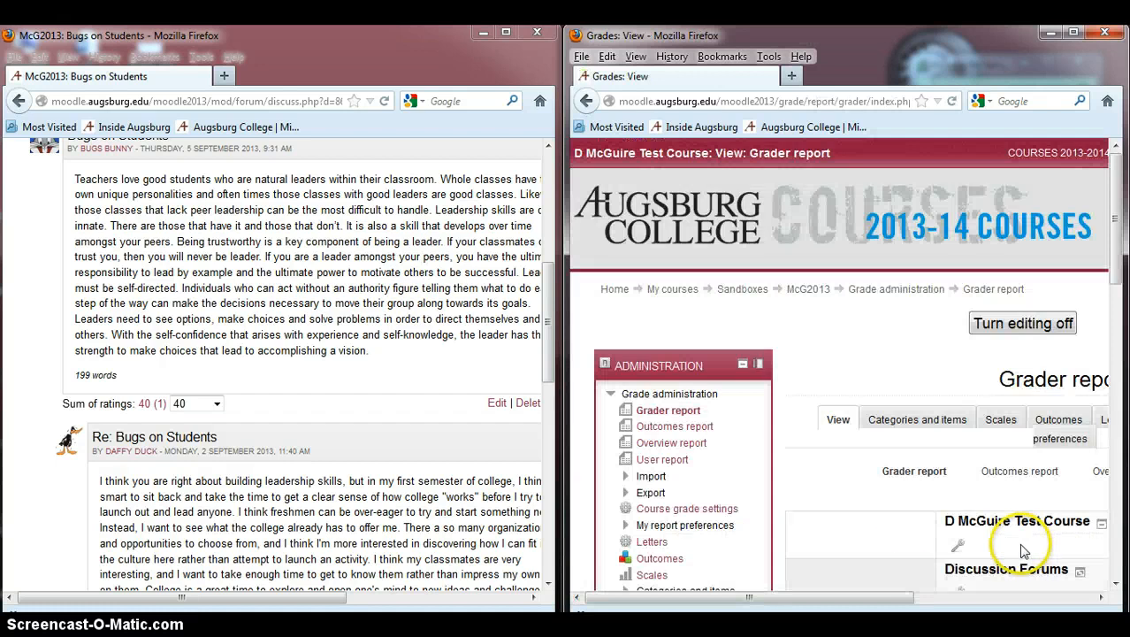
Step: Turn editing off in the grader report and bring Bugs Bunny's forum grade into view
left_click_drag(798, 599, 966, 590)
left_click(809, 323)
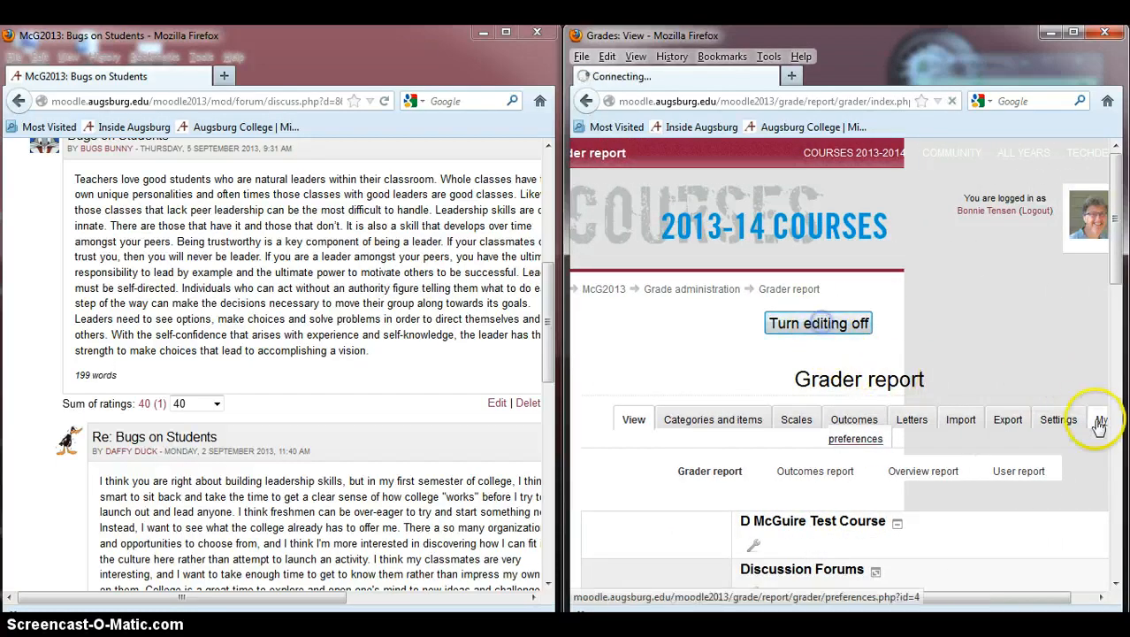
scroll(857, 428, "down", 3)
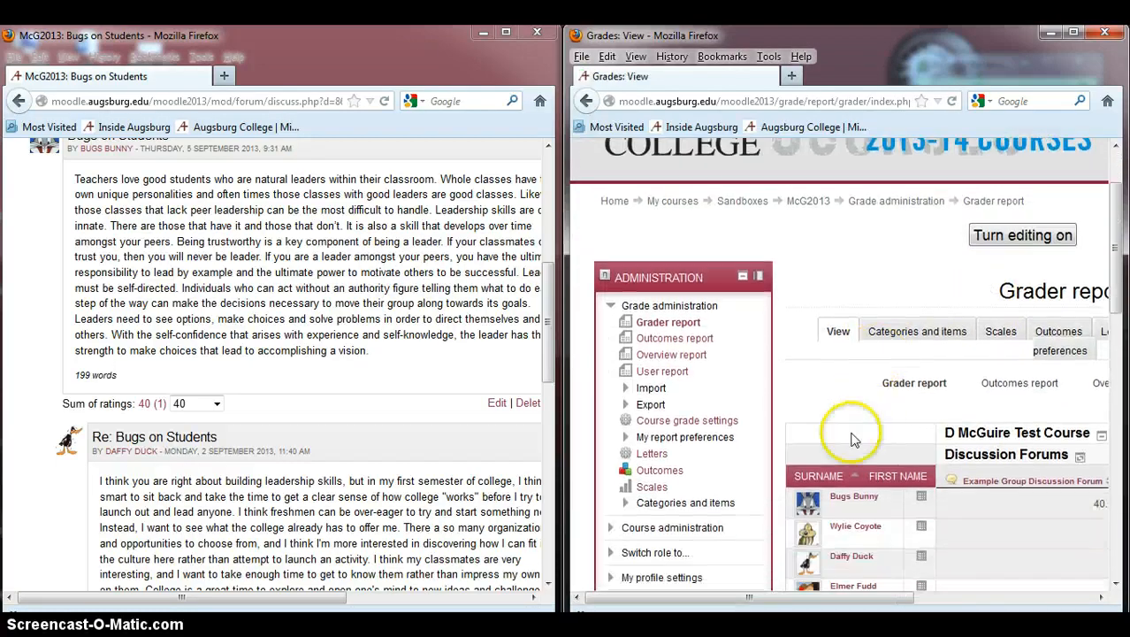
left_click_drag(790, 598, 913, 592)
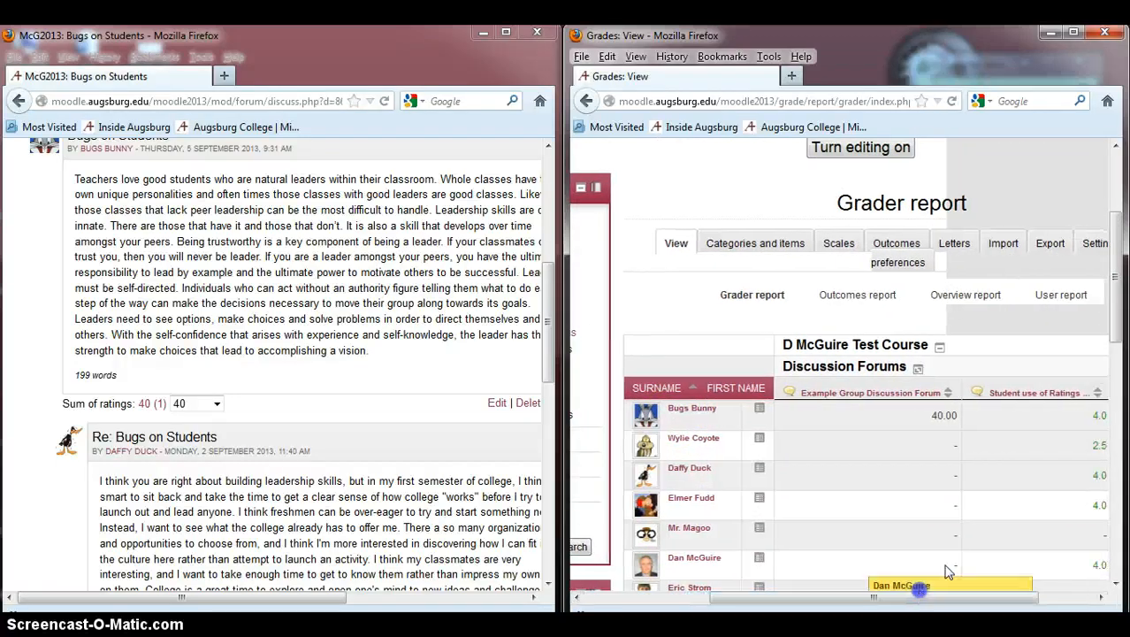
mouse_move(951, 412)
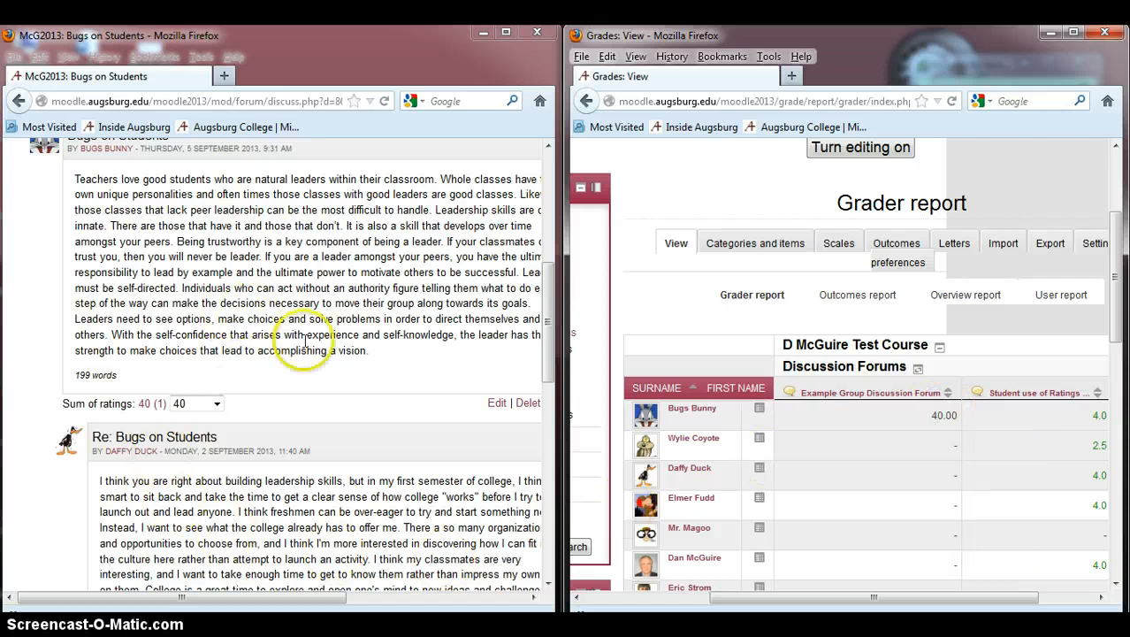
Step: Scroll through the replies in the Bugs on Students discussion
scroll(299, 386, "down", 2)
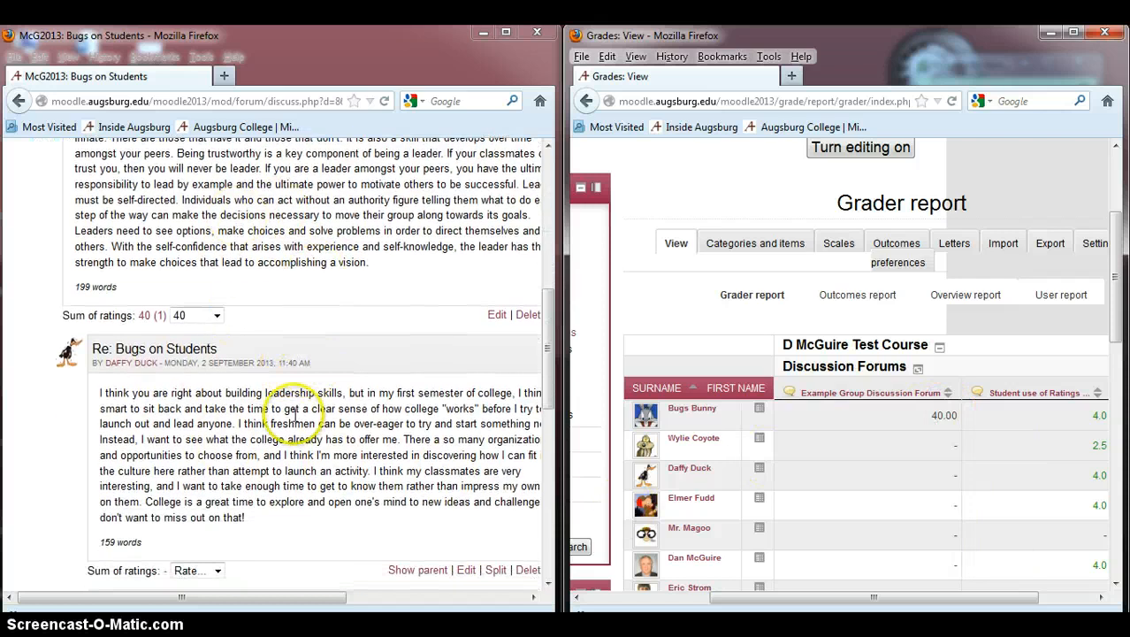
scroll(339, 403, "down", 1)
scroll(302, 403, "down", 2)
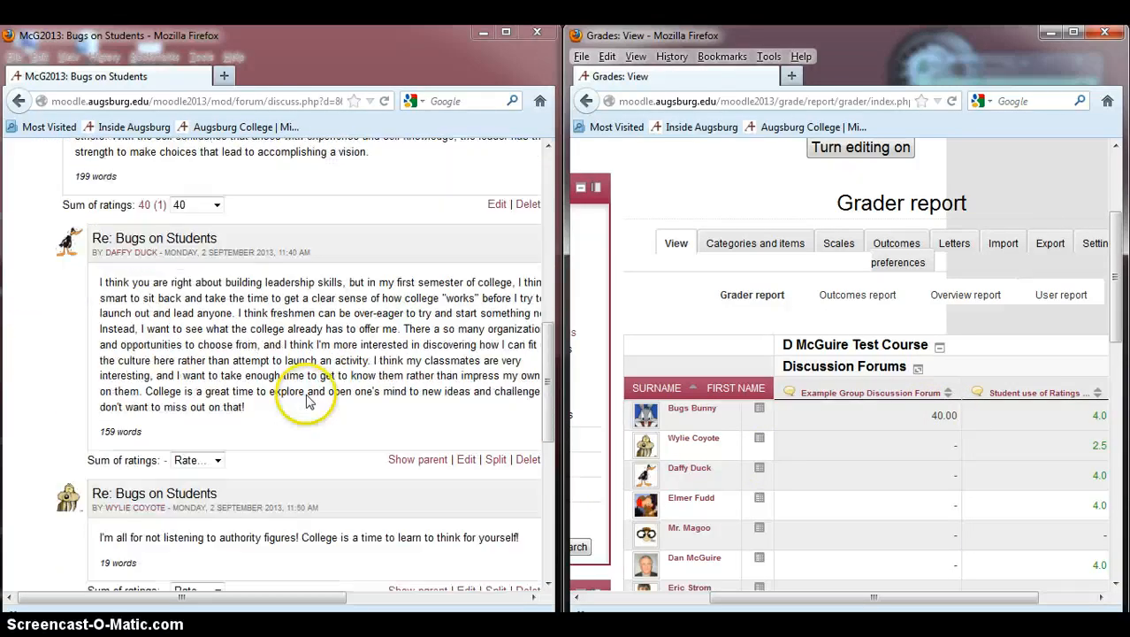
scroll(358, 429, "up", 4)
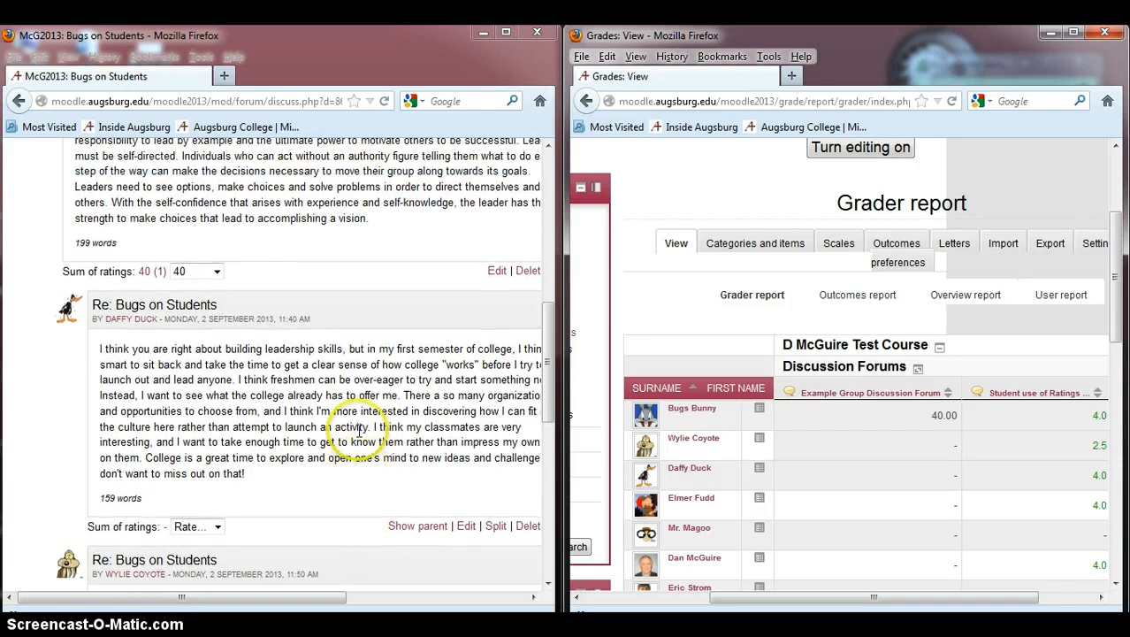
scroll(357, 424, "up", 3)
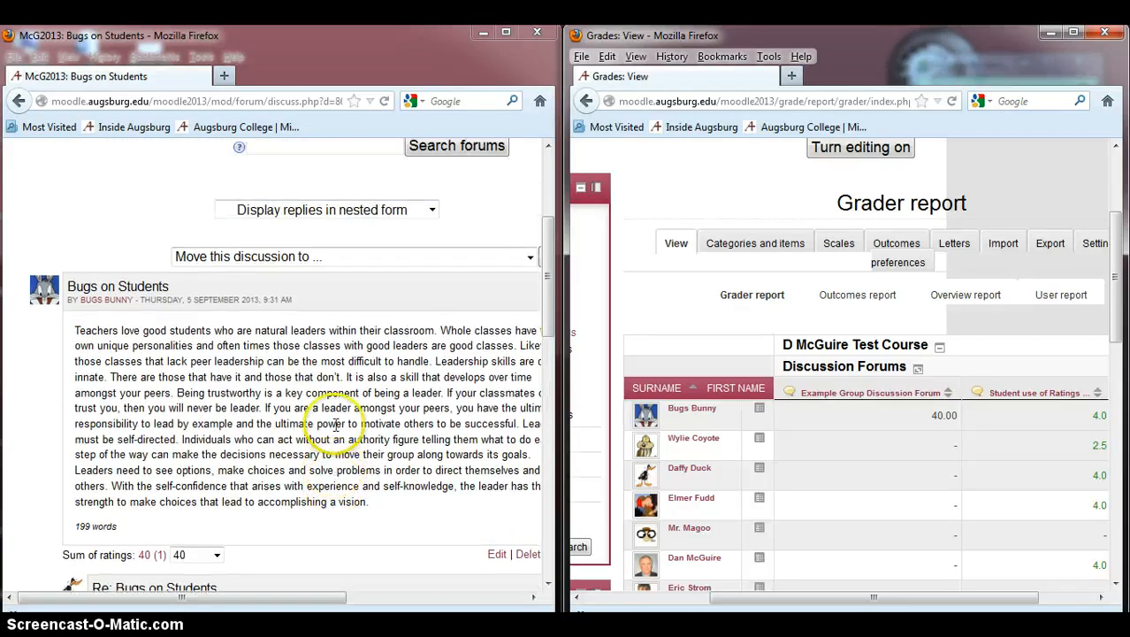
scroll(336, 429, "up", 2)
scroll(331, 432, "up", 3)
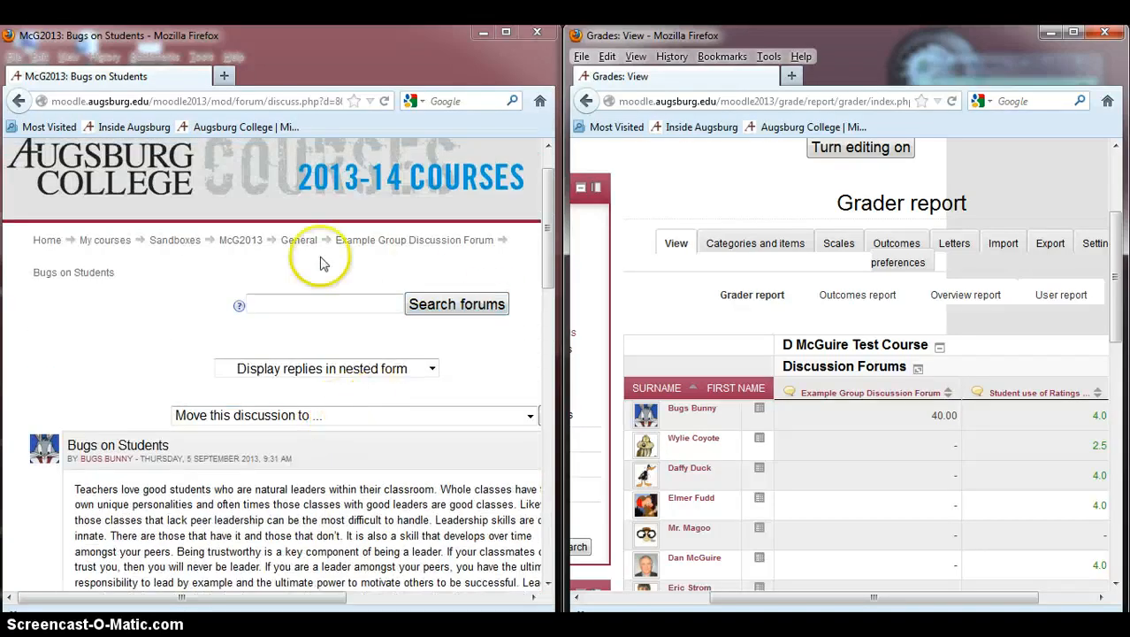
Step: Return to the forum, open Daffy's Idea of an Ideal Student, and rate Bugs Bunny's reply 12
left_click(412, 244)
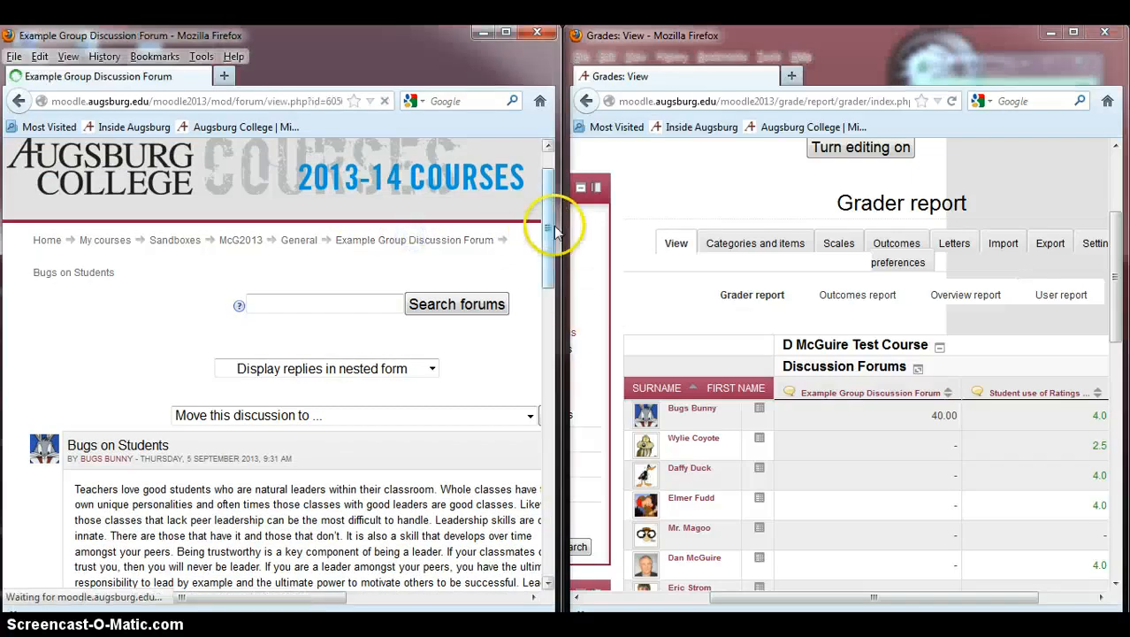
scroll(549, 232, "down", 10)
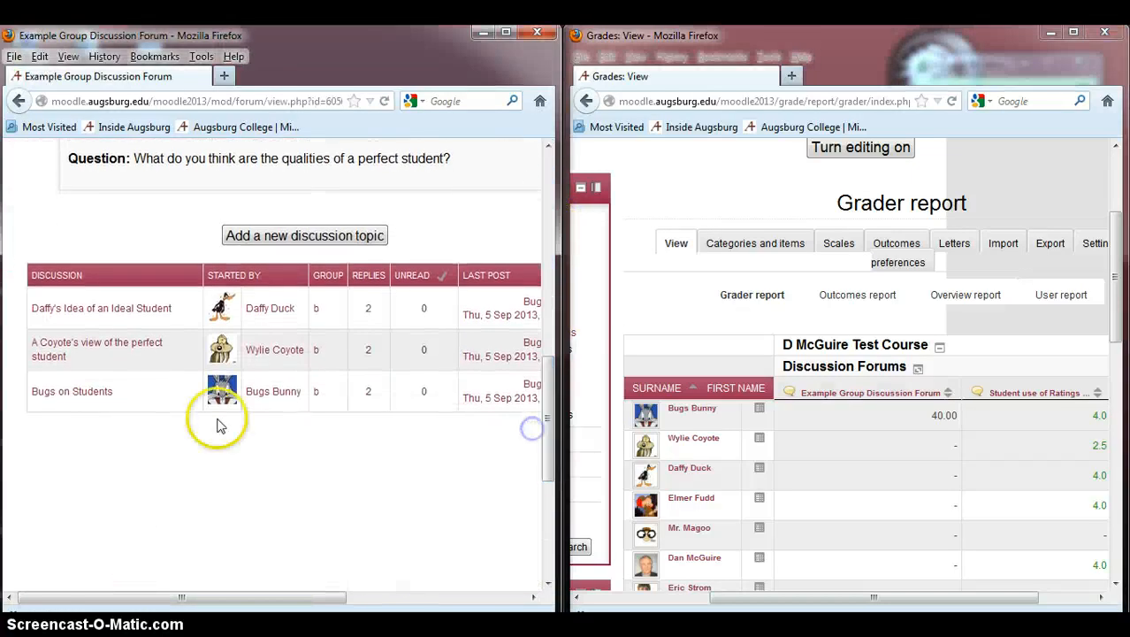
left_click(120, 307)
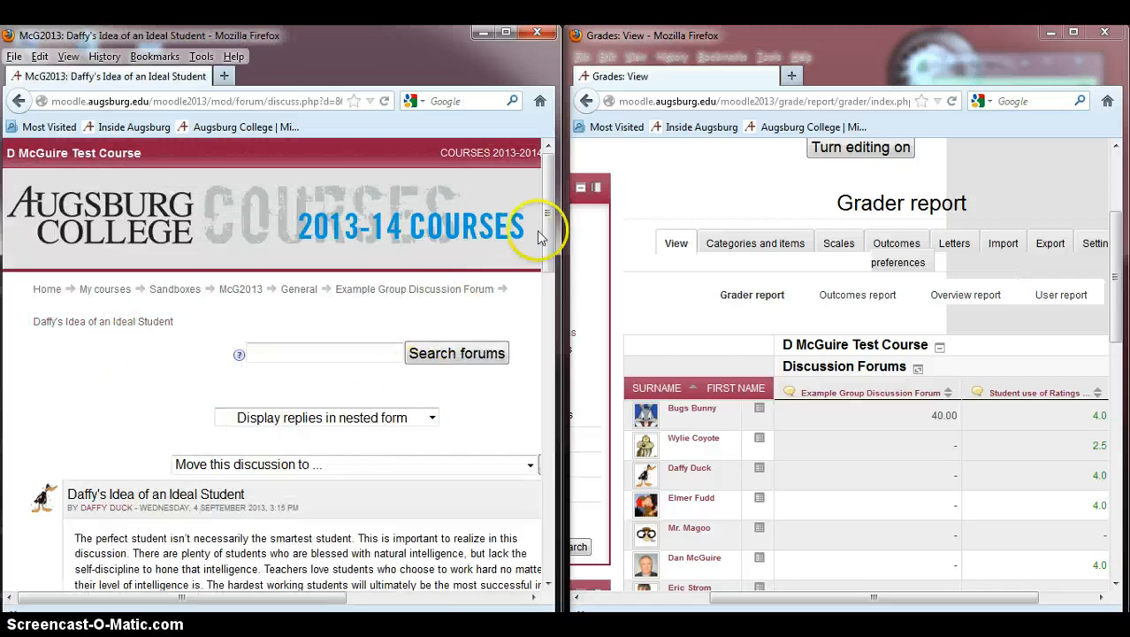
scroll(558, 268, "down", 3)
scroll(559, 267, "down", 5)
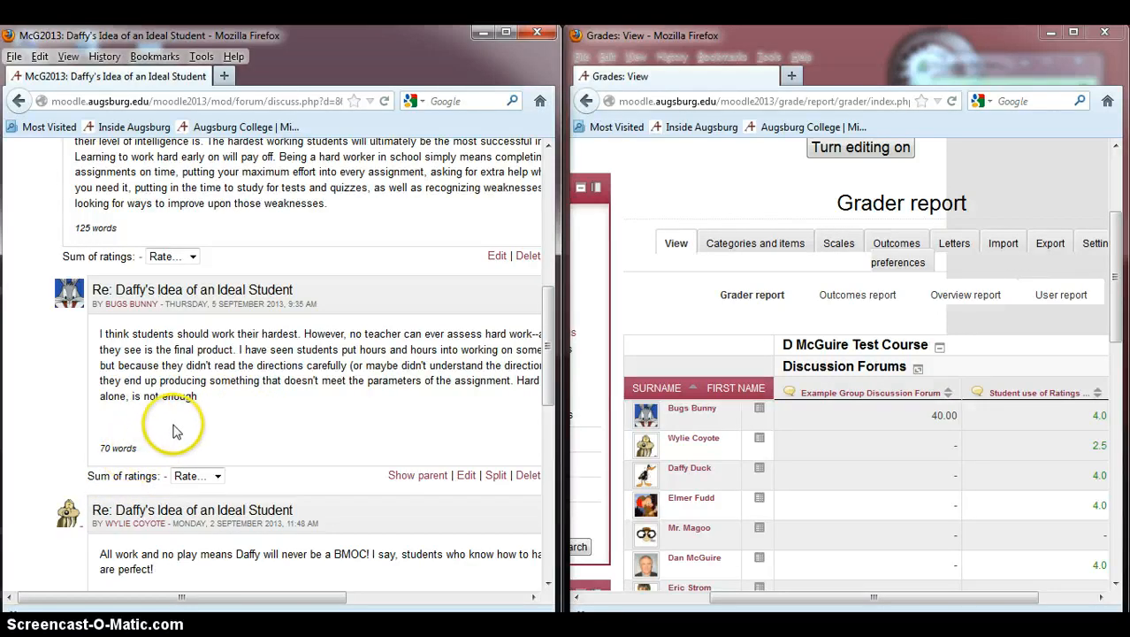
left_click(217, 476)
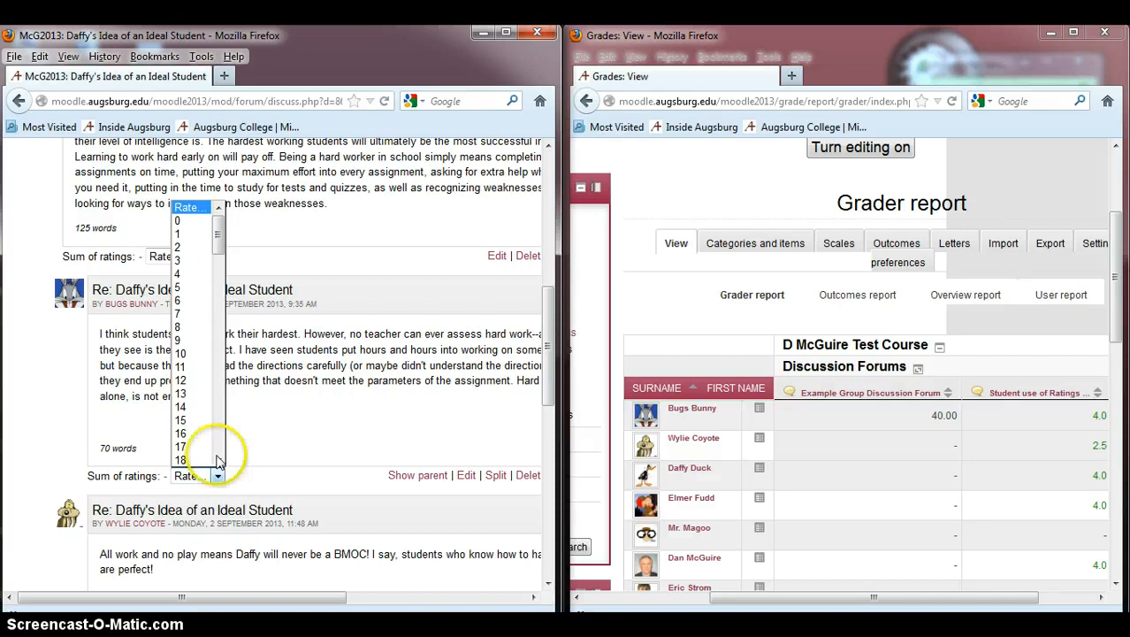
left_click(199, 383)
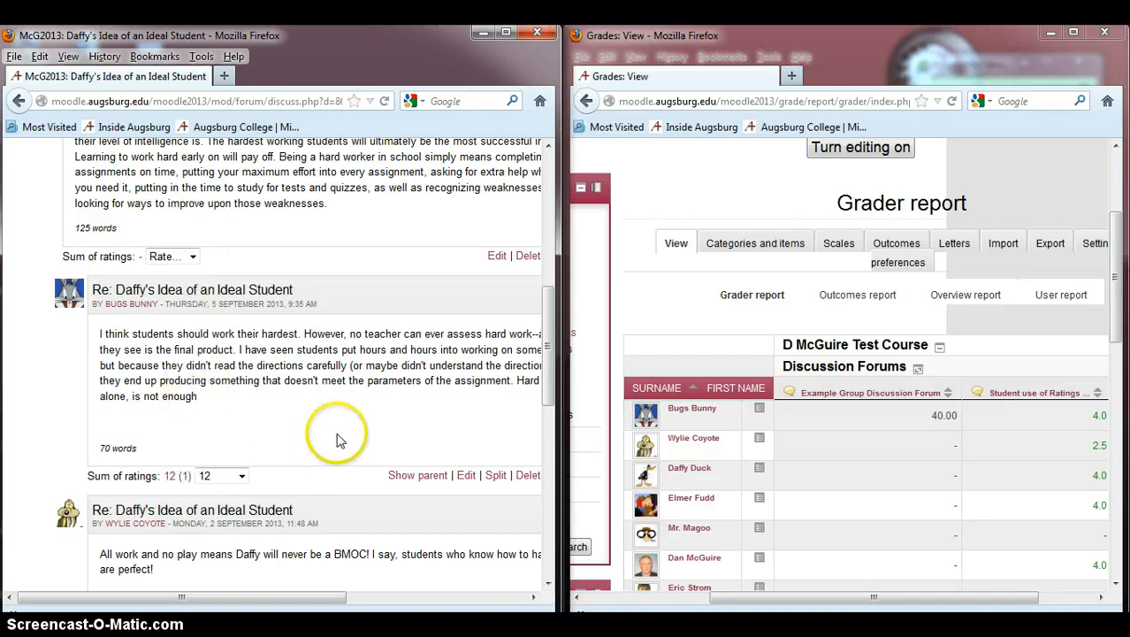
Step: Open the discussion A Coyote's view of the perfect student and rate Bugs Bunny's reply 25
scroll(340, 436, "down", 3)
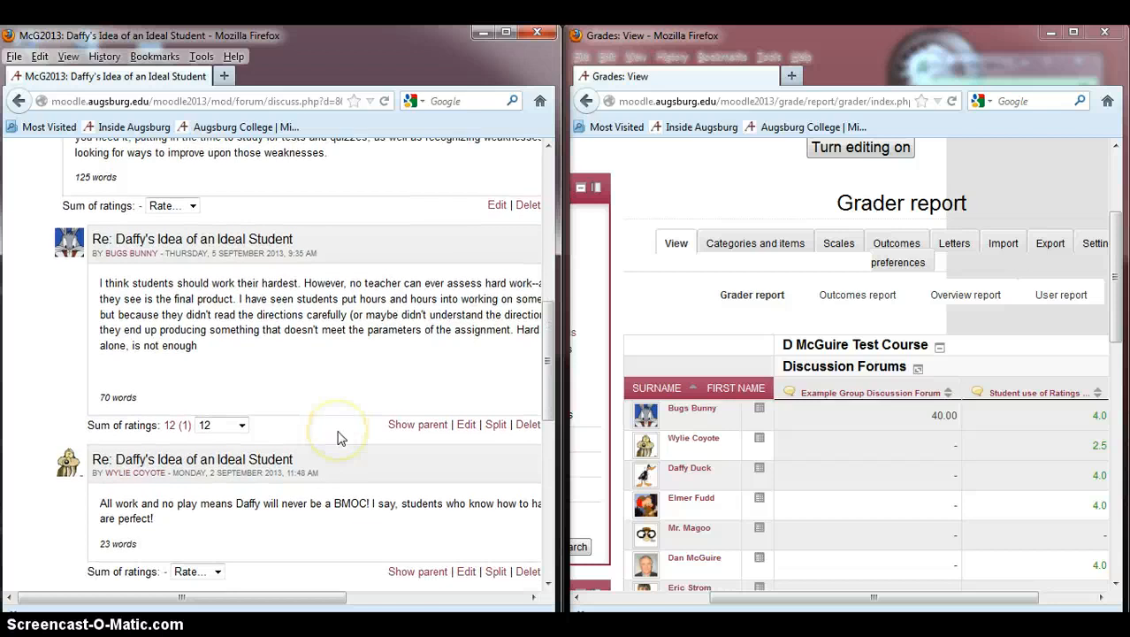
scroll(340, 427, "up", 10)
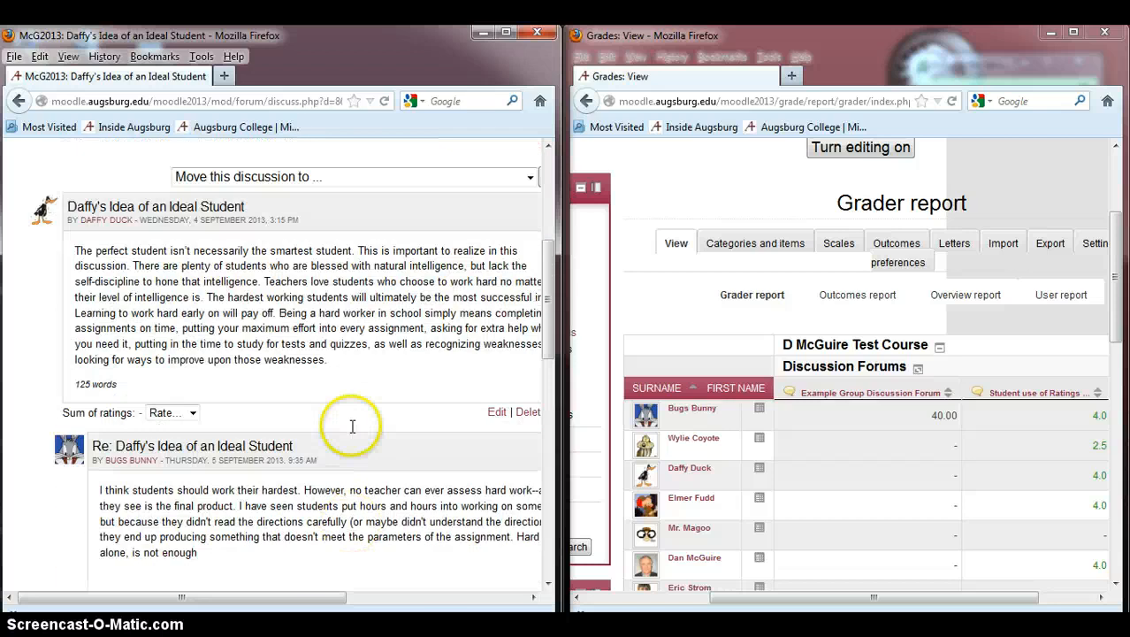
left_click(429, 201)
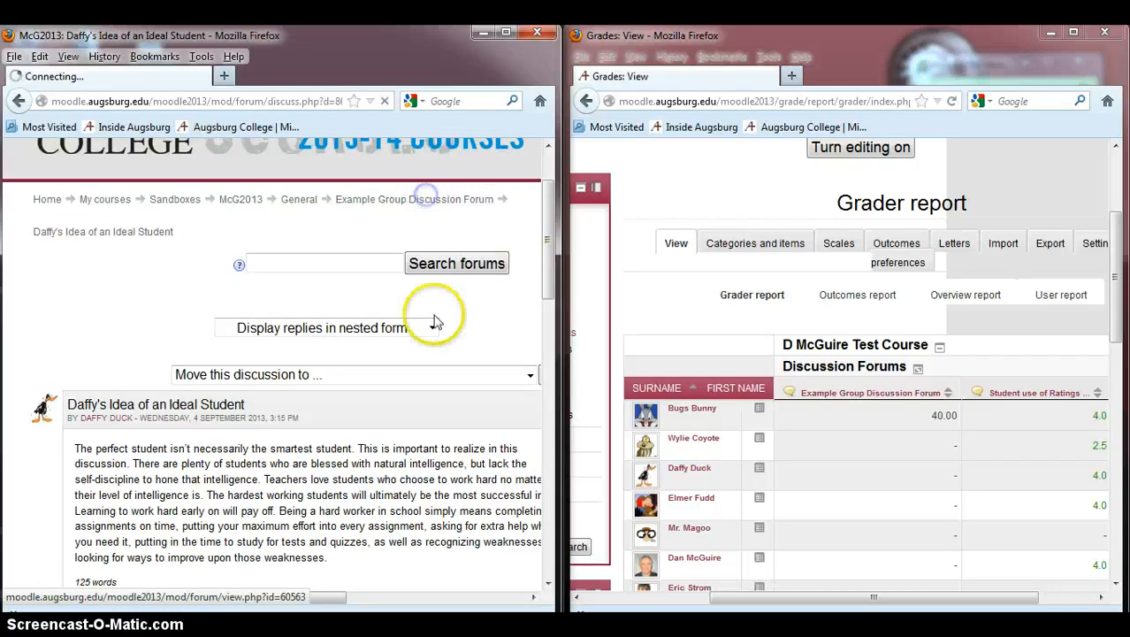
scroll(330, 380, "down", 15)
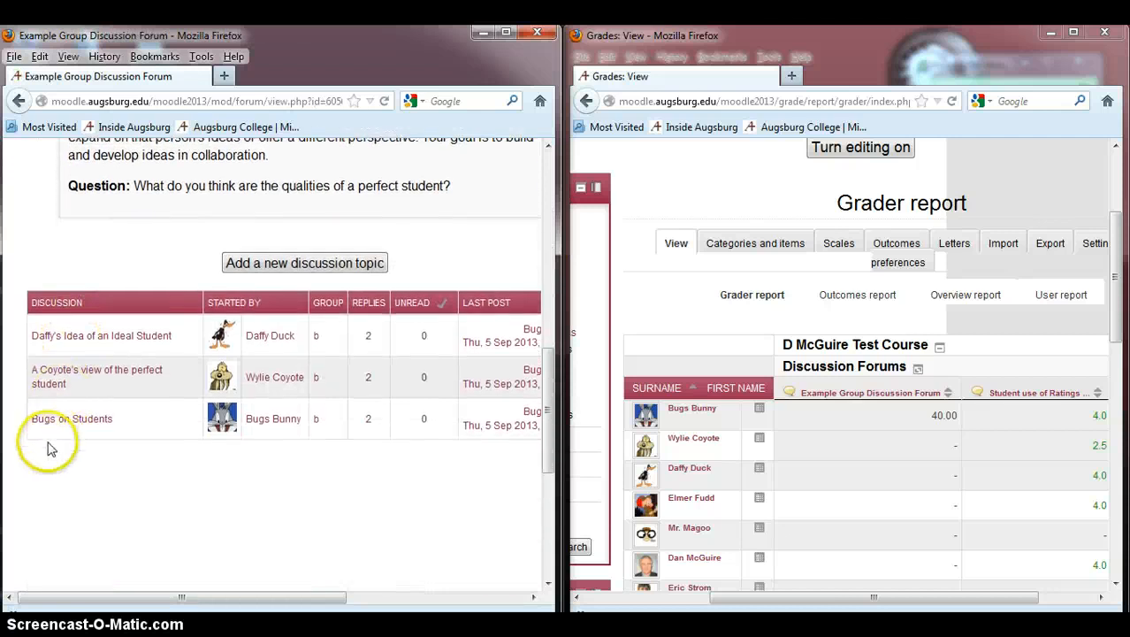
left_click(87, 371)
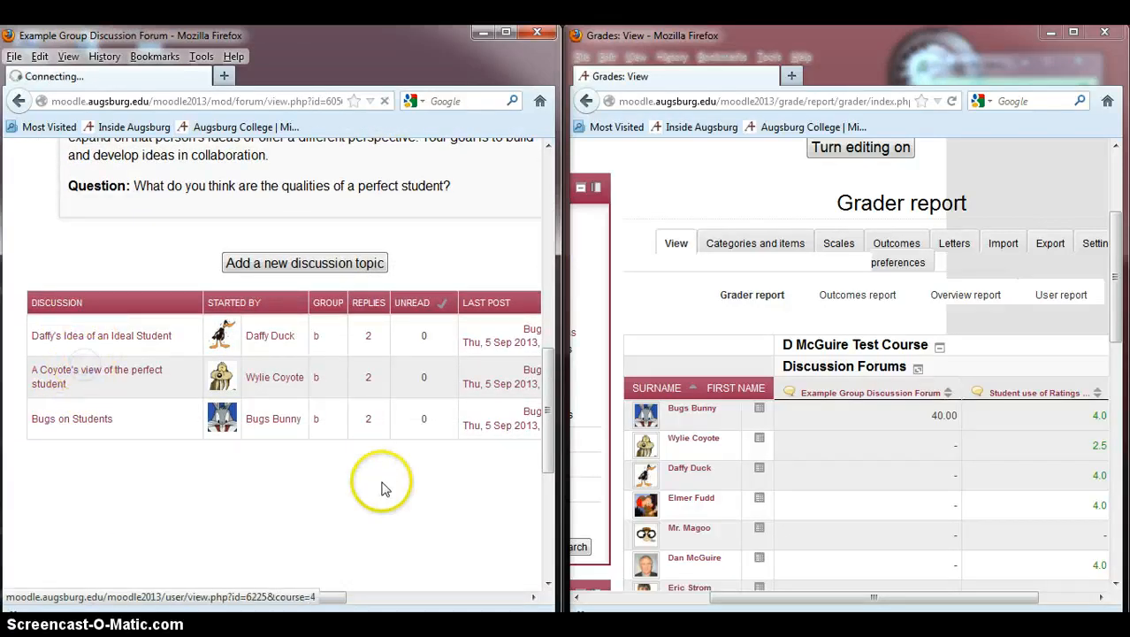
scroll(433, 470, "down", 10)
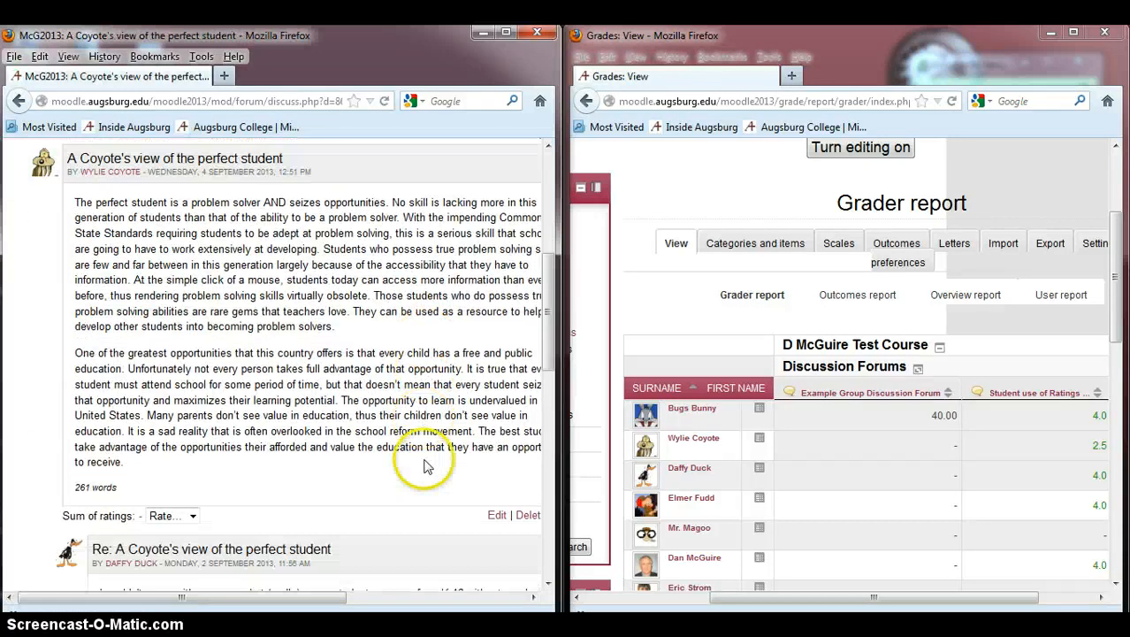
scroll(424, 459, "down", 2)
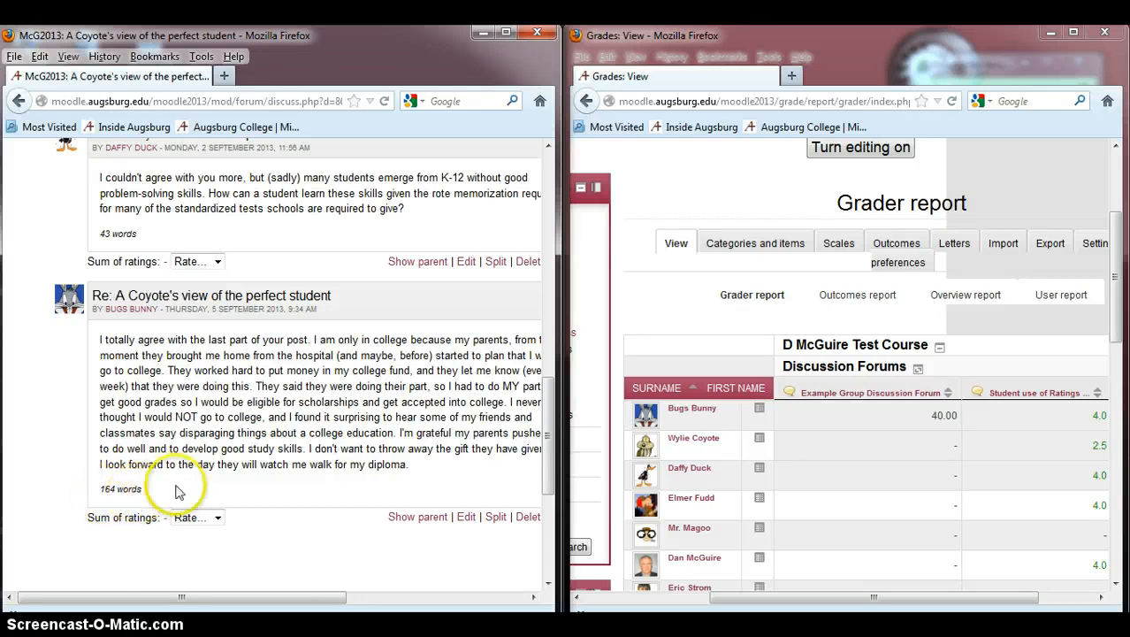
left_click(218, 518)
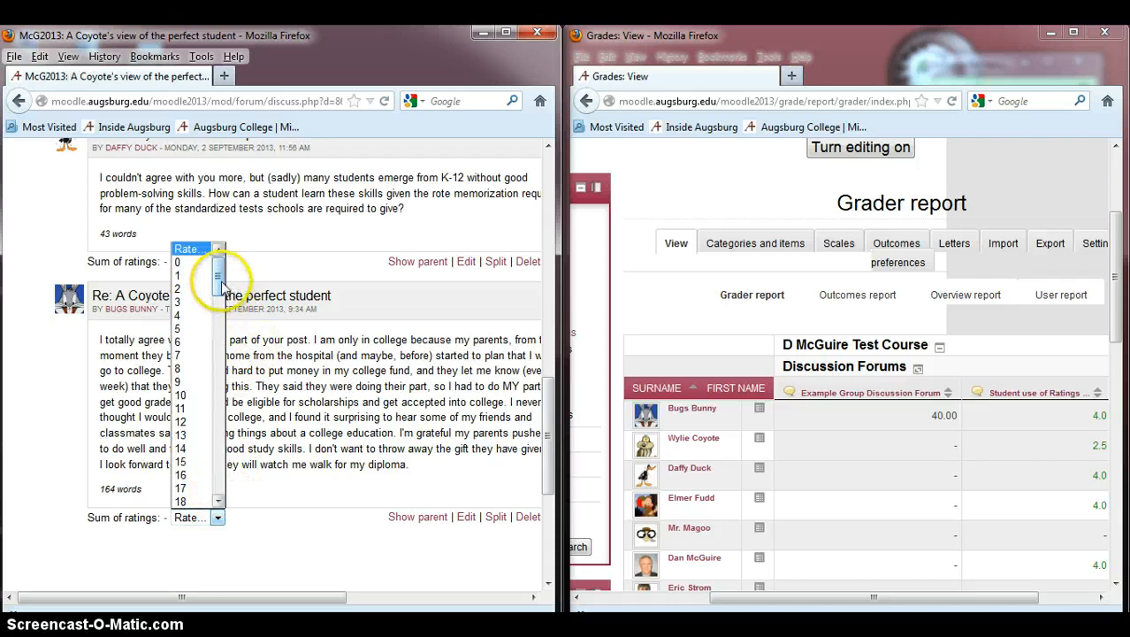
left_click_drag(217, 270, 219, 344)
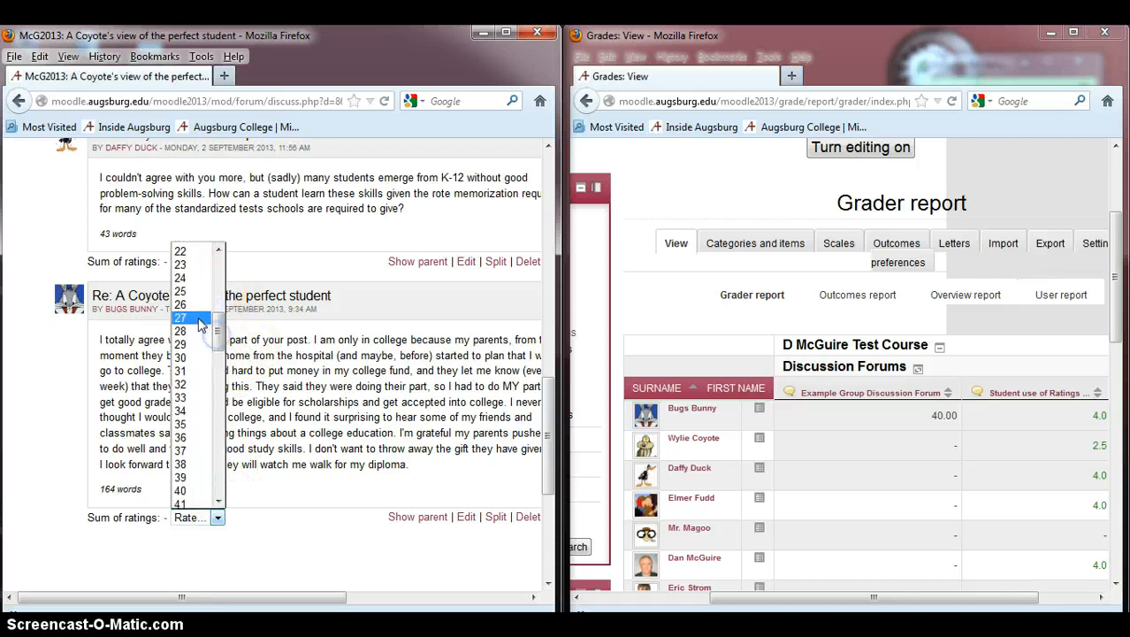
left_click(181, 291)
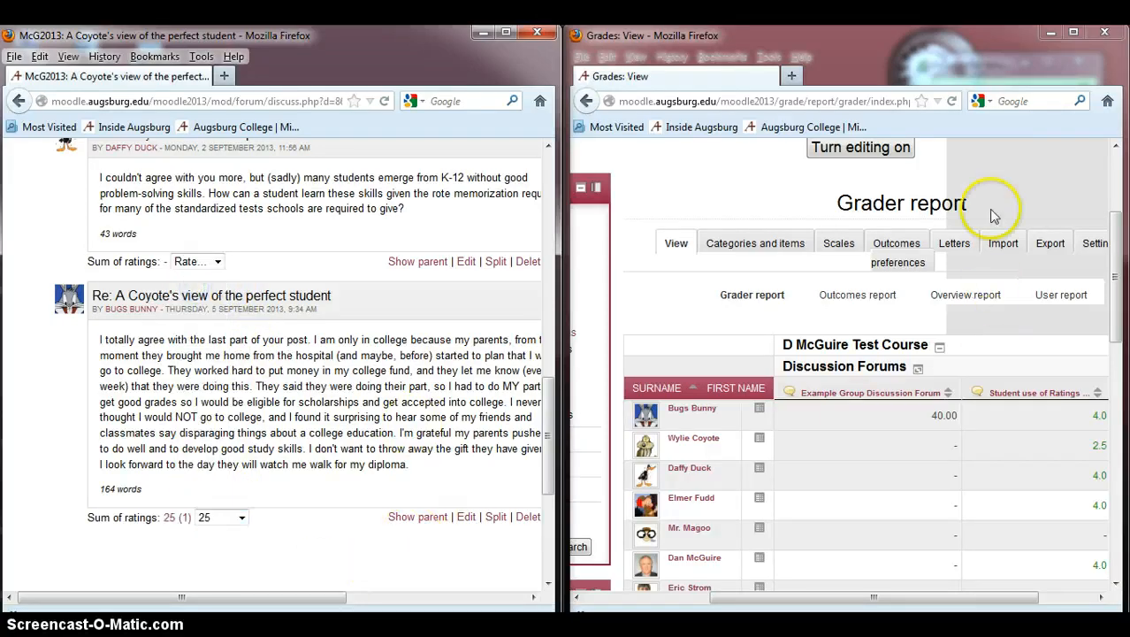
Step: Turn editing on in the grader report and open the grade editor for Bugs Bunny's forum grade
left_click(898, 148)
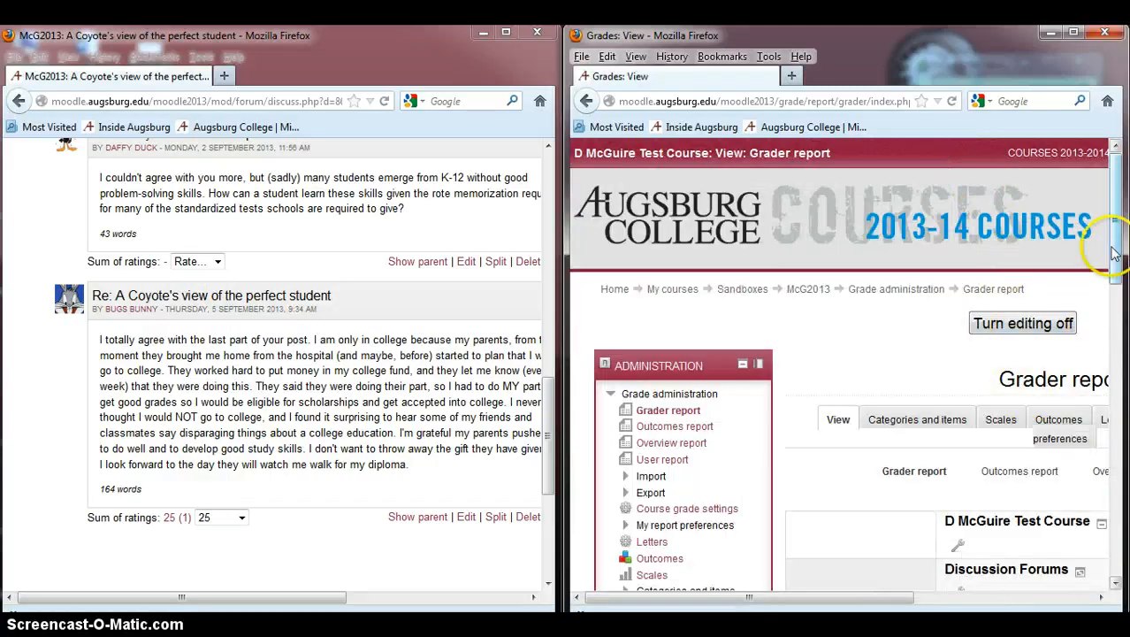
left_click_drag(1112, 245, 1119, 353)
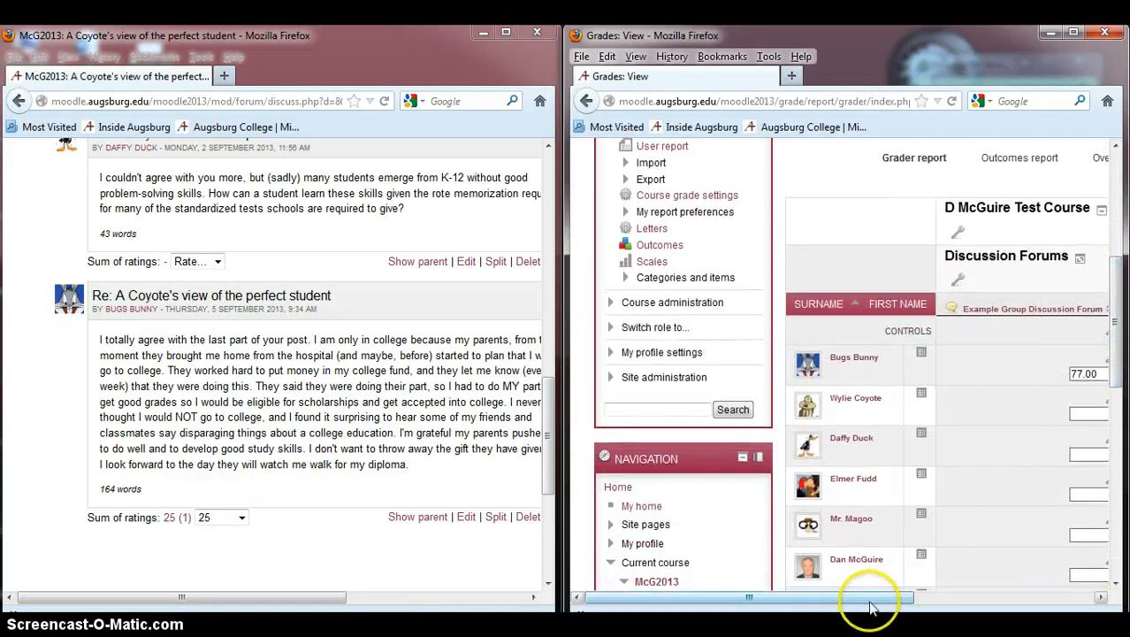
left_click_drag(871, 598, 1002, 586)
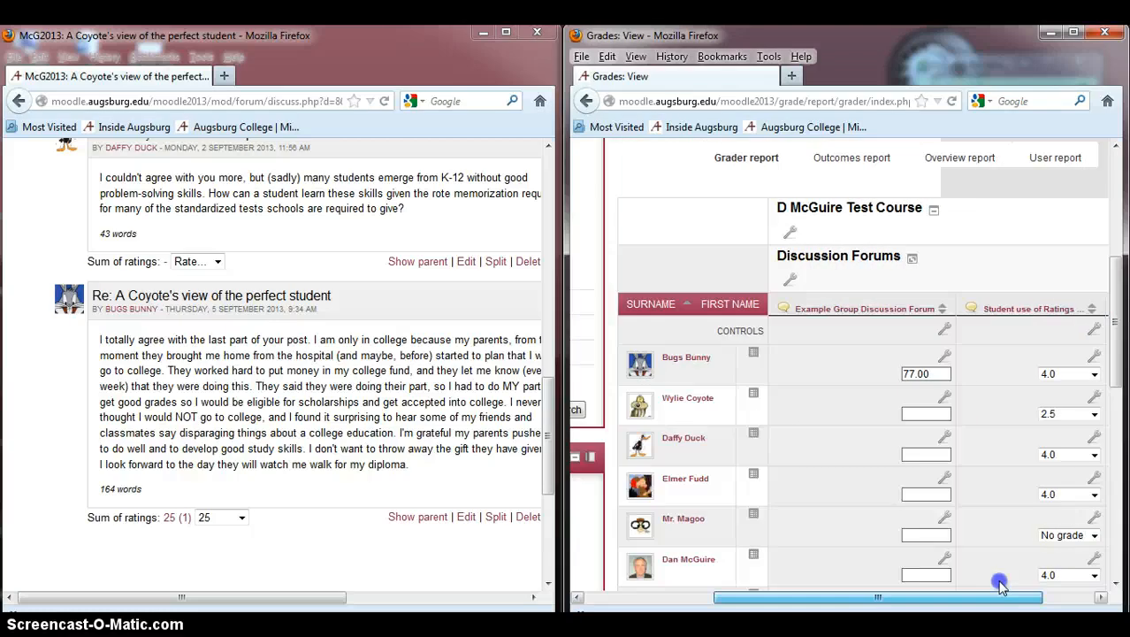
left_click(944, 356)
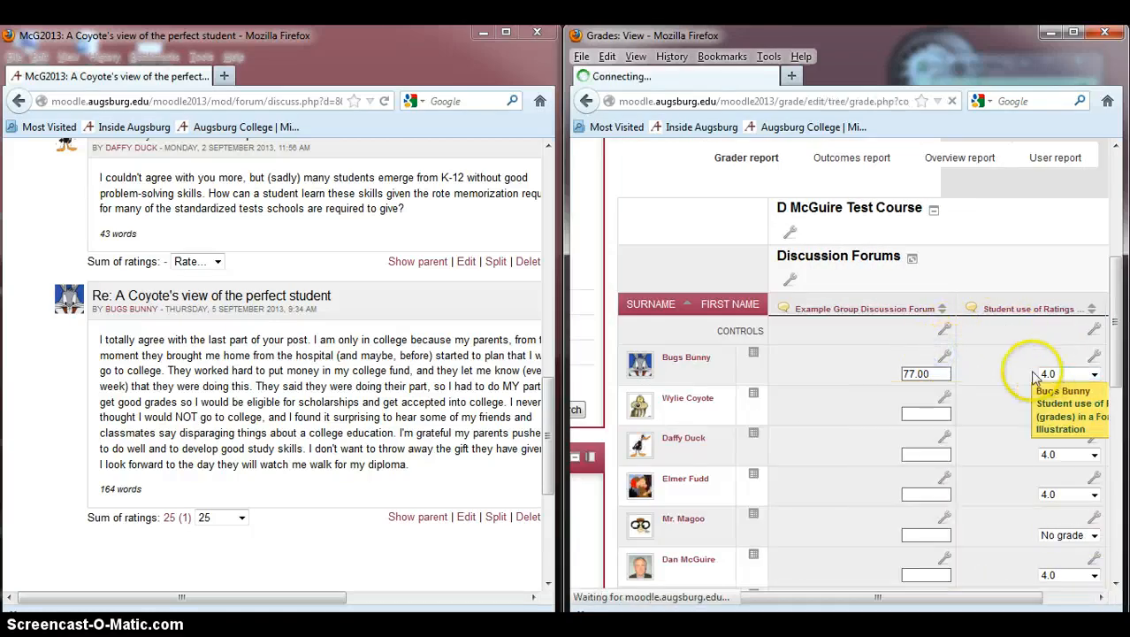
Step: Append feedback "Your replies were also strong, but the reply to Daffy was also too brief. Please pay close attention to the instructions in the future." and save
left_click_drag(1112, 252, 1105, 366)
left_click(949, 454)
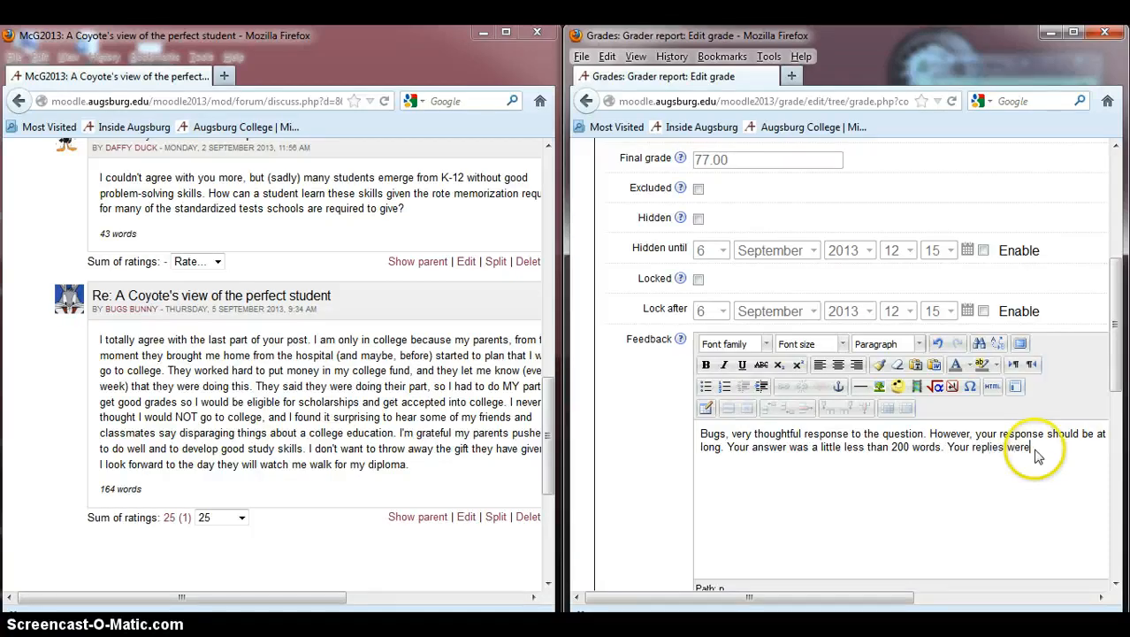
type("Your replies were also strong, but the rep")
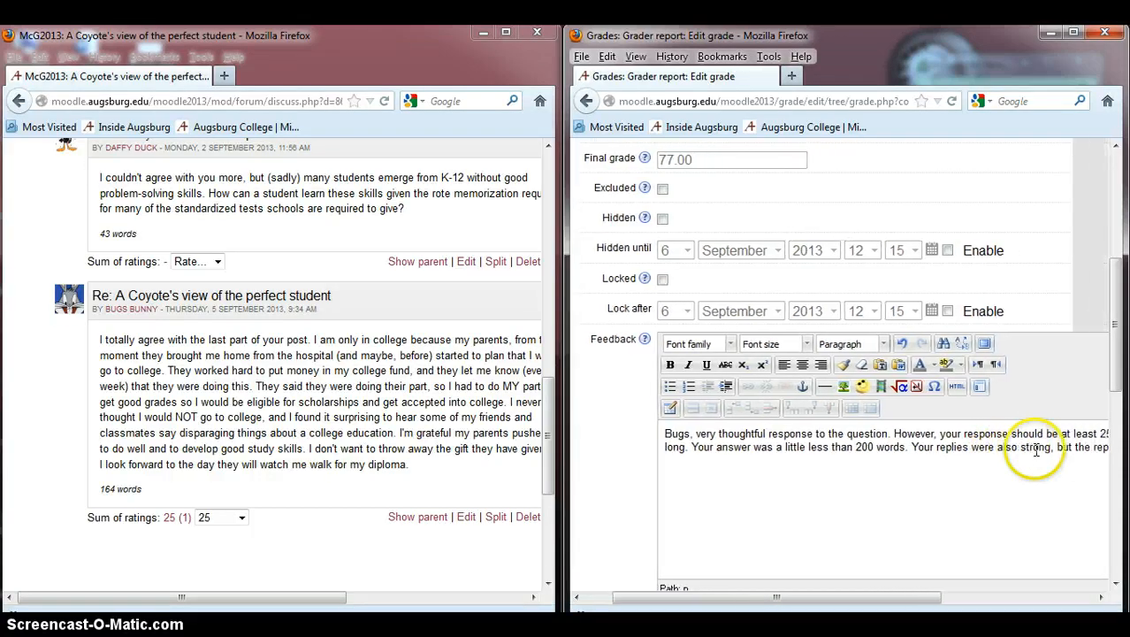
type("ly to Daffy")
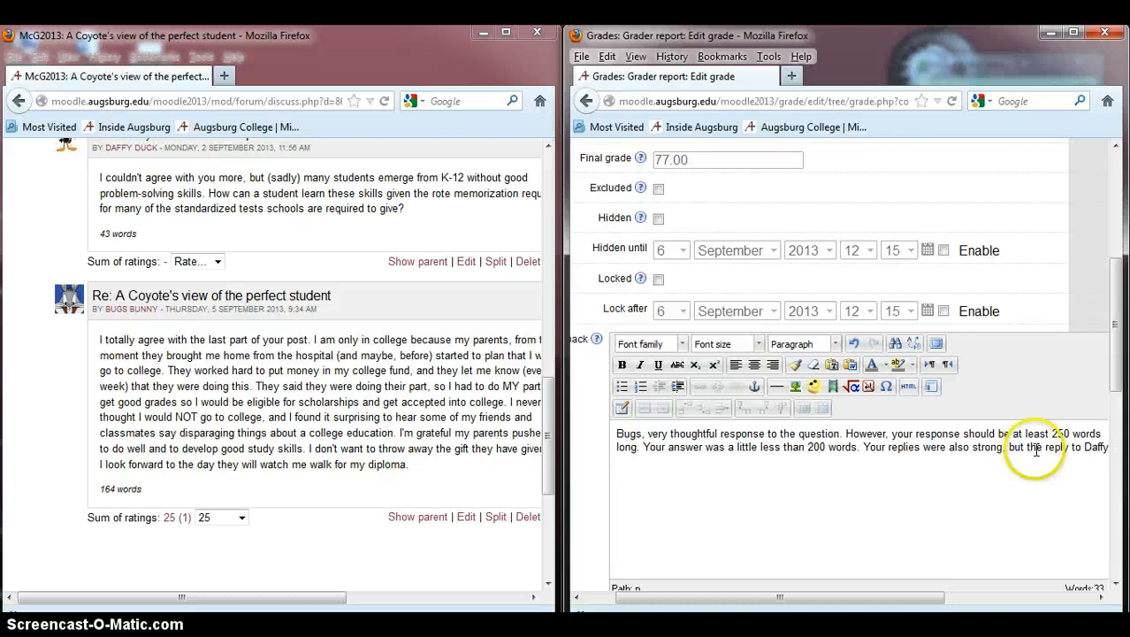
type(" was")
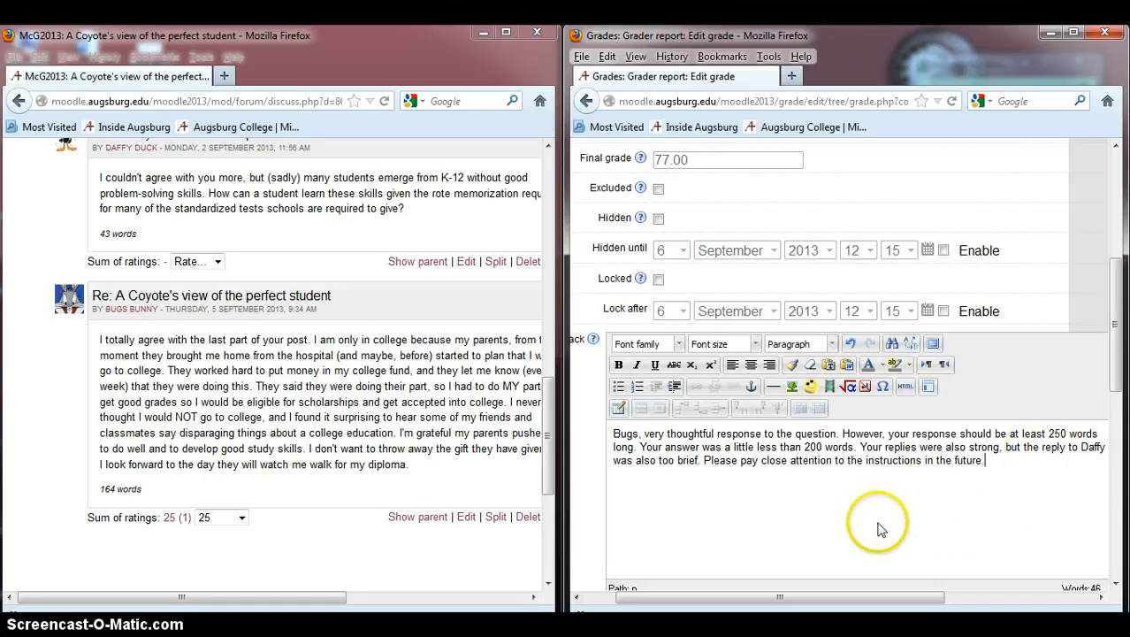
scroll(876, 522, "down", 4)
left_click(699, 482)
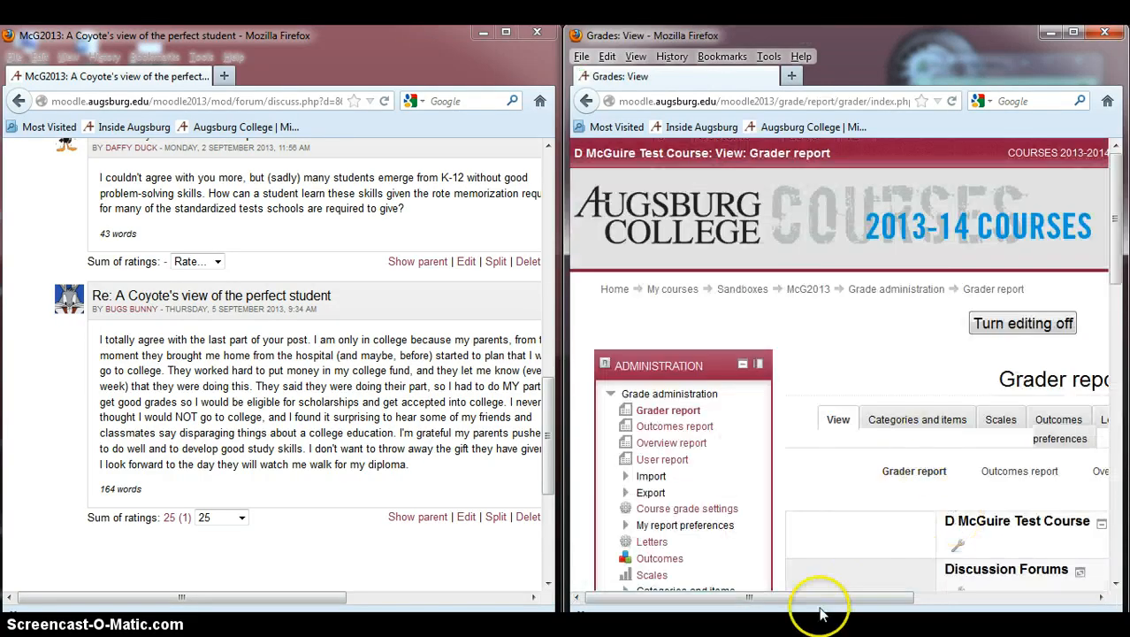
Step: Turn editing off in the grader report
left_click_drag(821, 598, 928, 597)
left_click(871, 323)
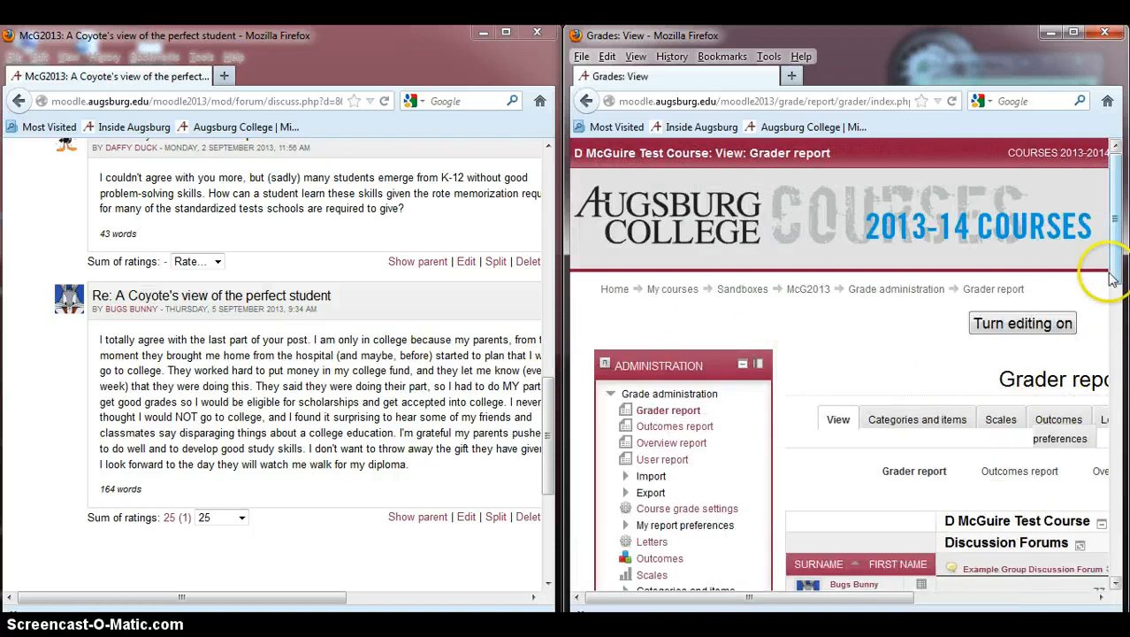
Step: Scroll the grader report to examine Bugs Bunny's grade for the Example Group Discussion Forum
left_click_drag(1112, 278, 1110, 405)
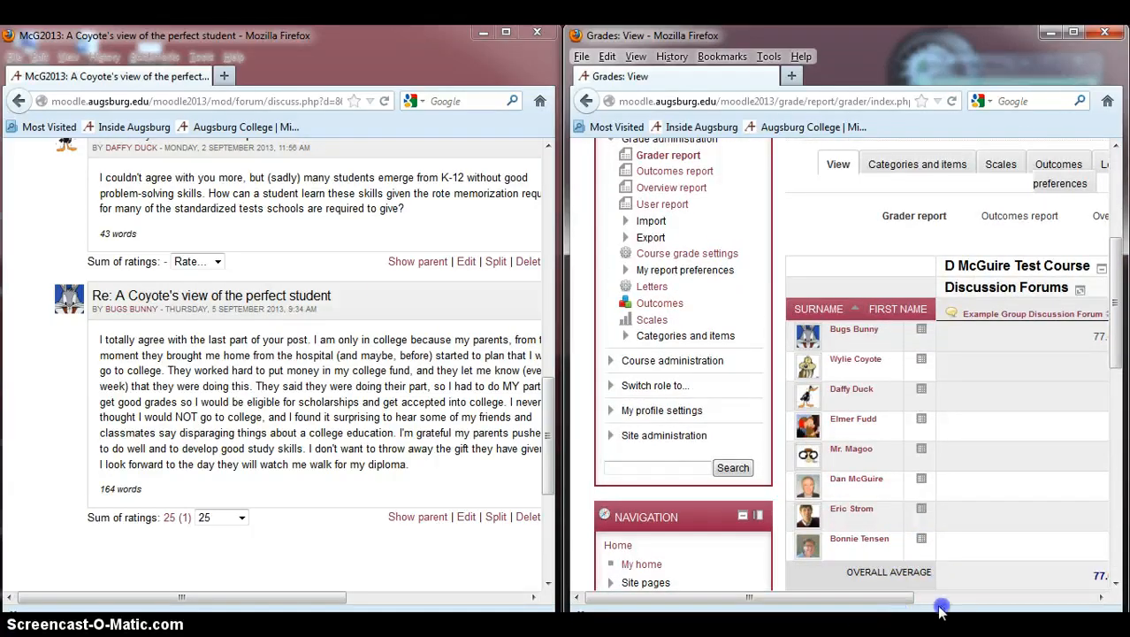
left_click_drag(871, 601, 968, 598)
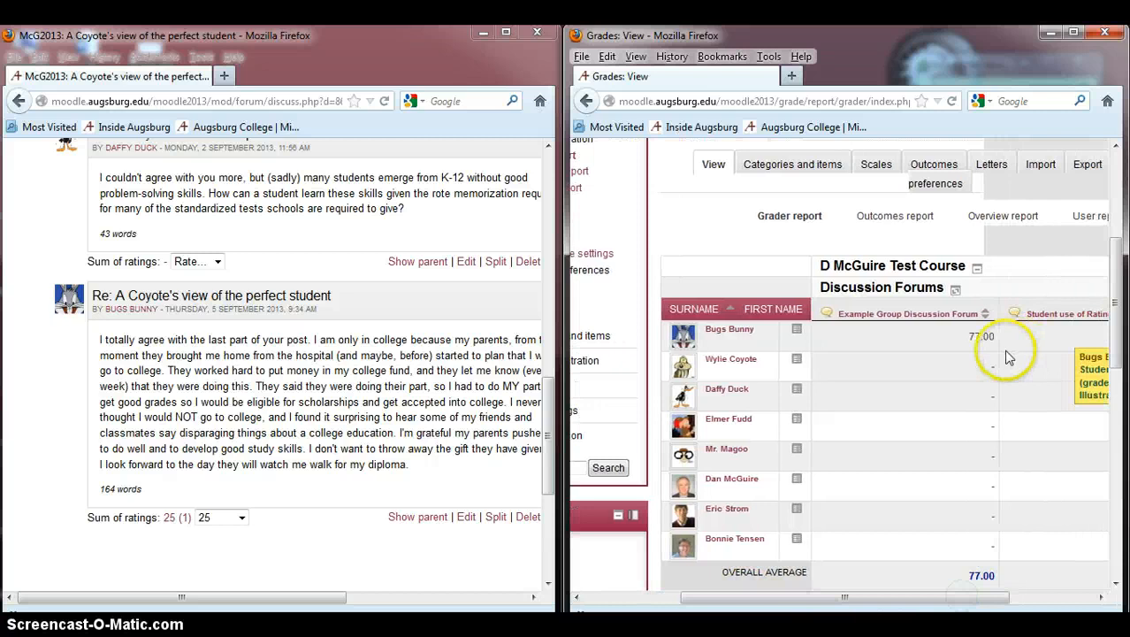
mouse_move(983, 337)
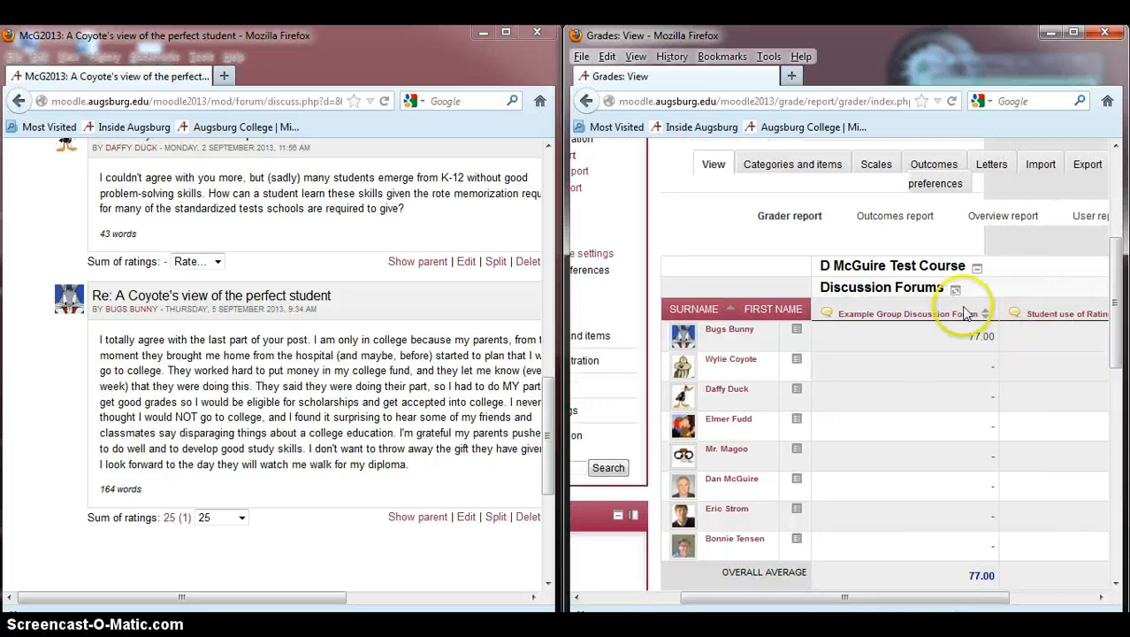
Step: Maximize the forum window and return to the McG2013 course page
left_click(507, 34)
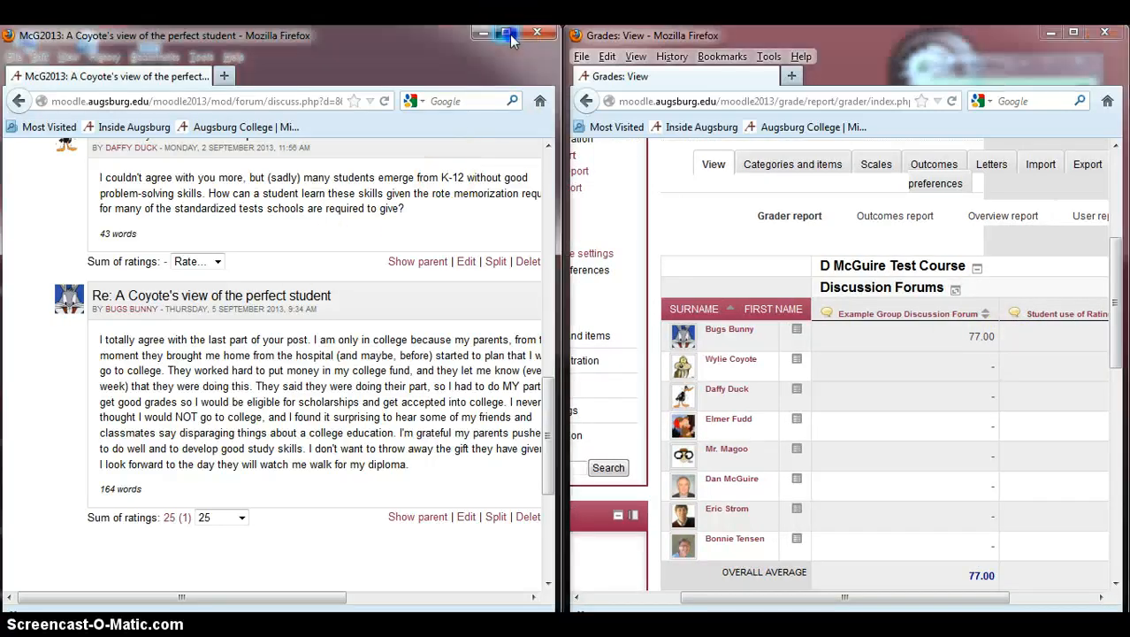
scroll(685, 442, "up", 3)
scroll(696, 444, "up", 10)
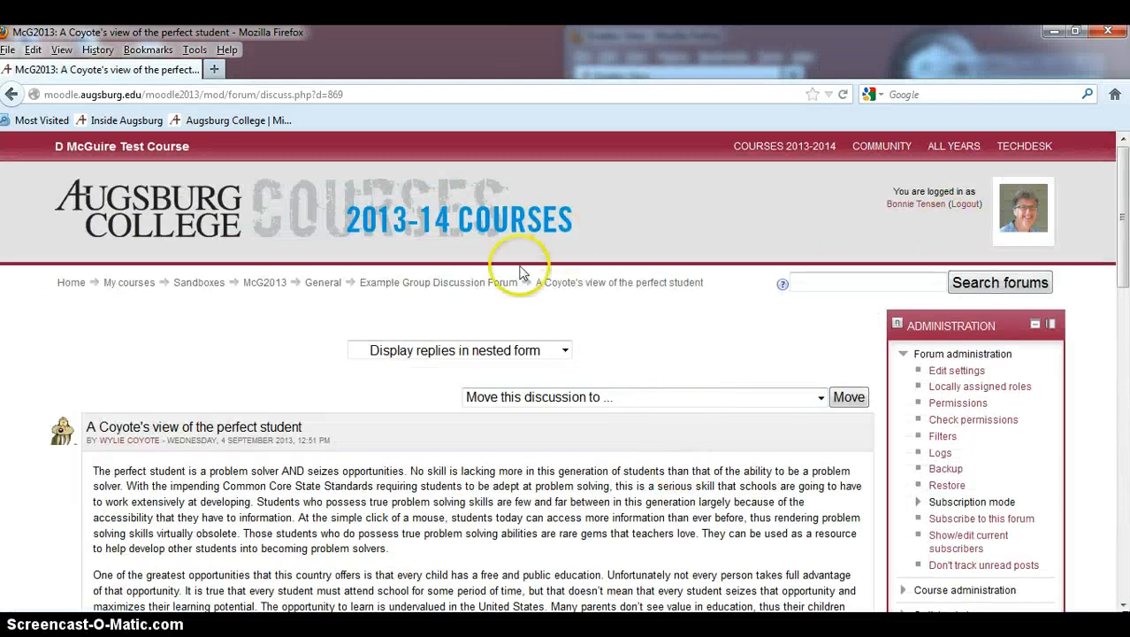
left_click(258, 279)
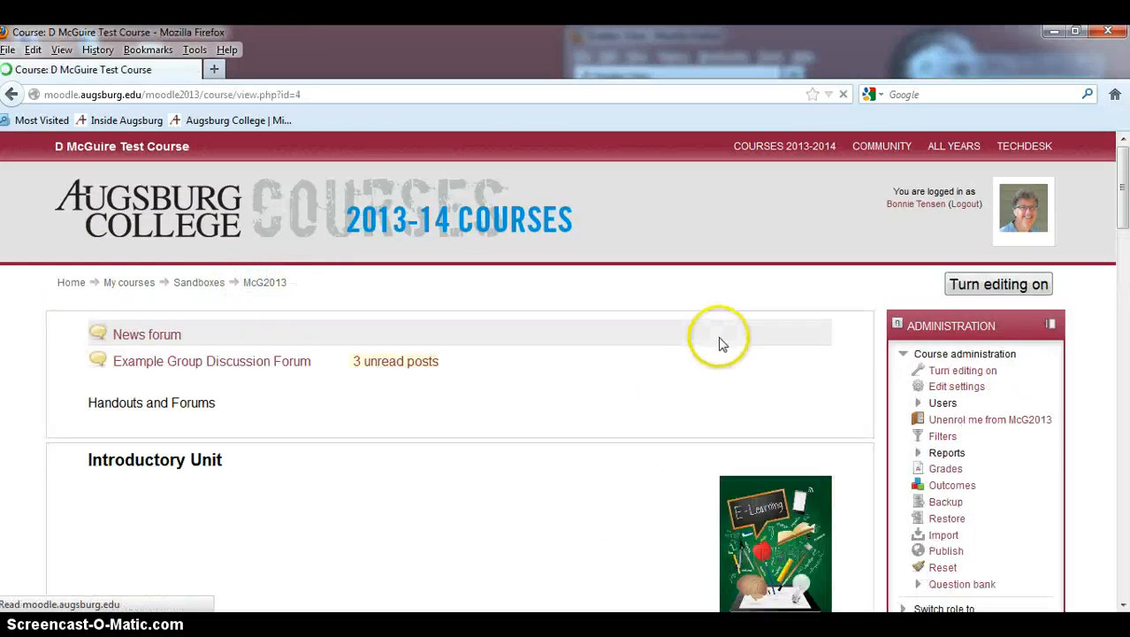
scroll(1021, 442, "down", 8)
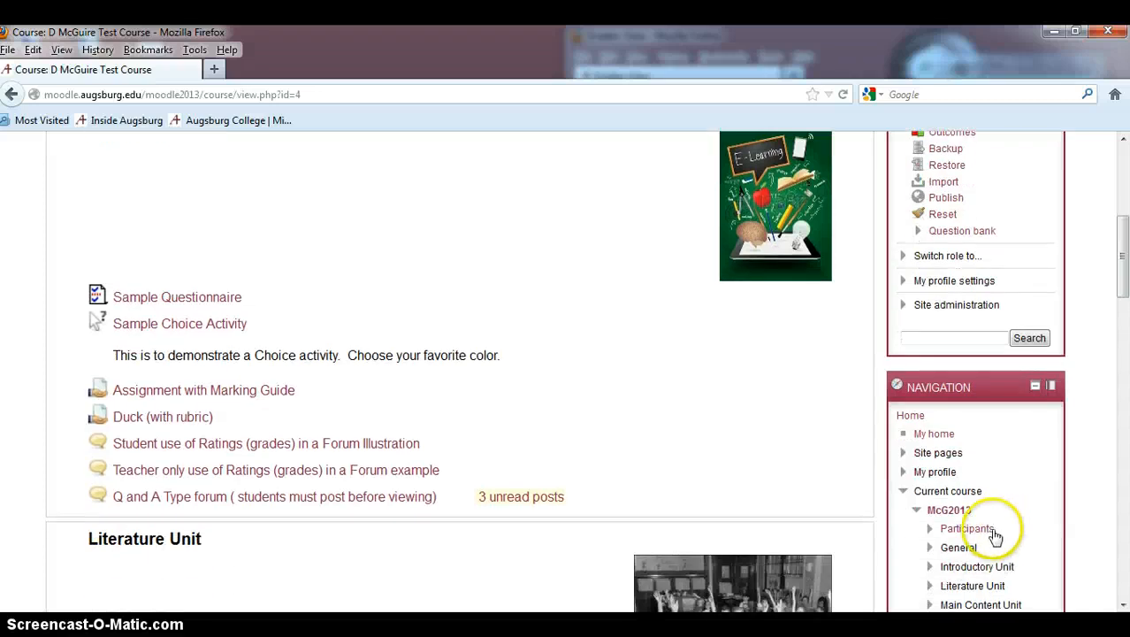
left_click(981, 529)
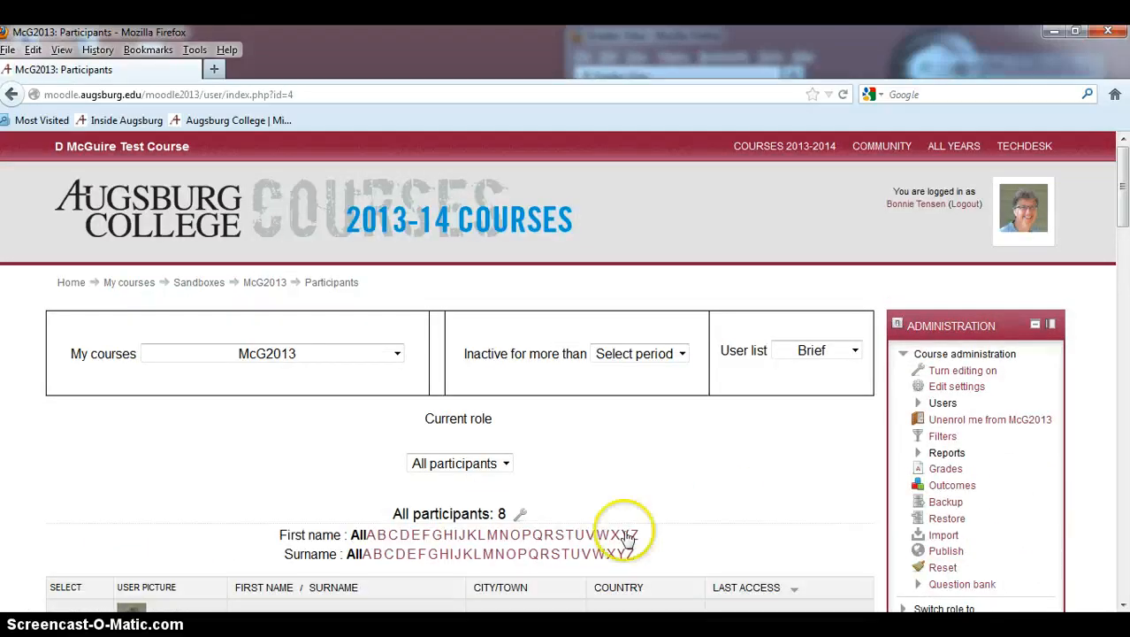
scroll(566, 495, "down", 6)
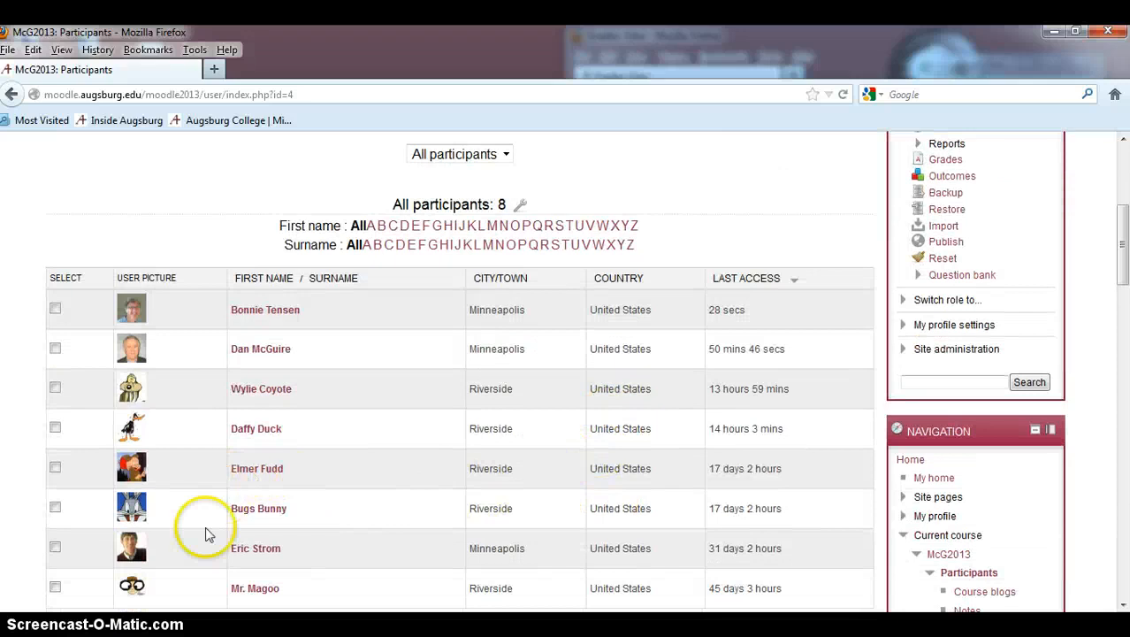
left_click(252, 508)
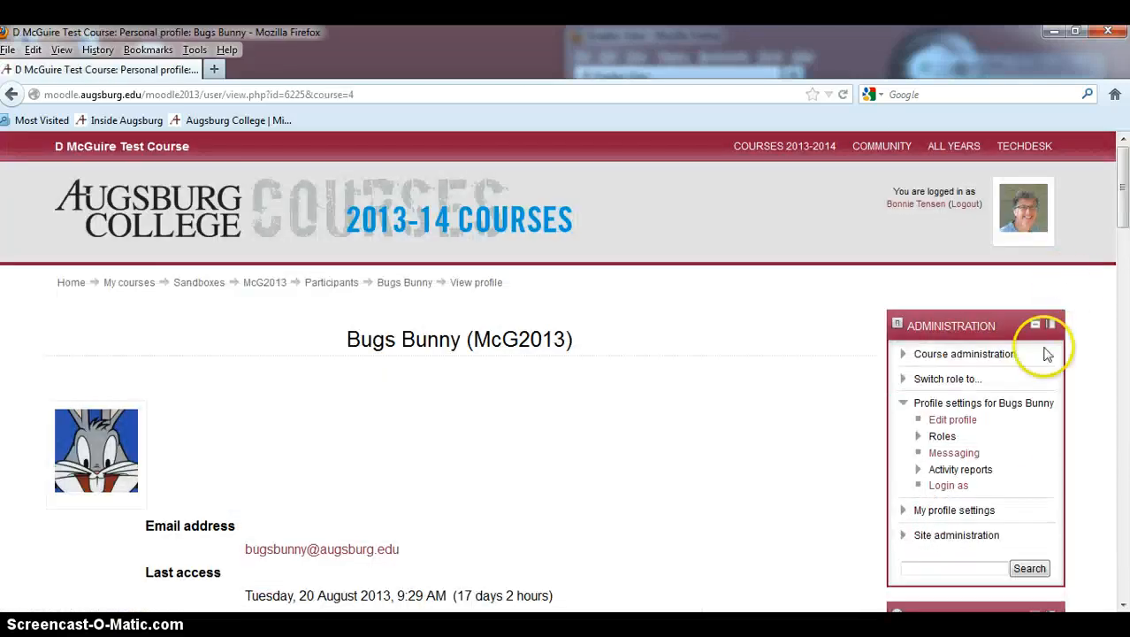
left_click(943, 484)
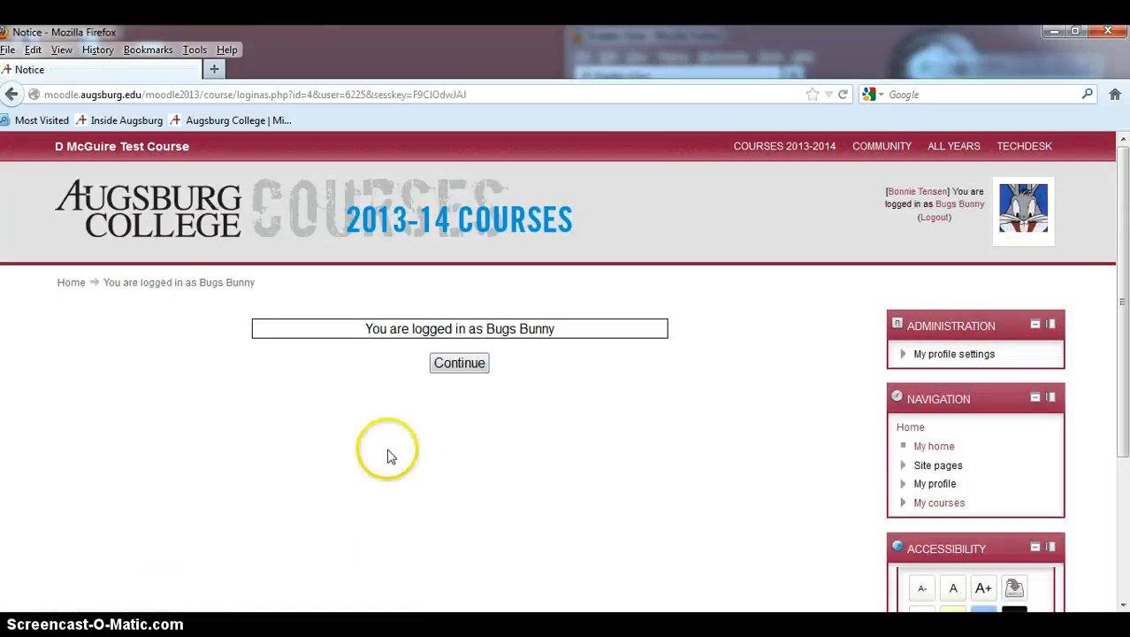
left_click(460, 359)
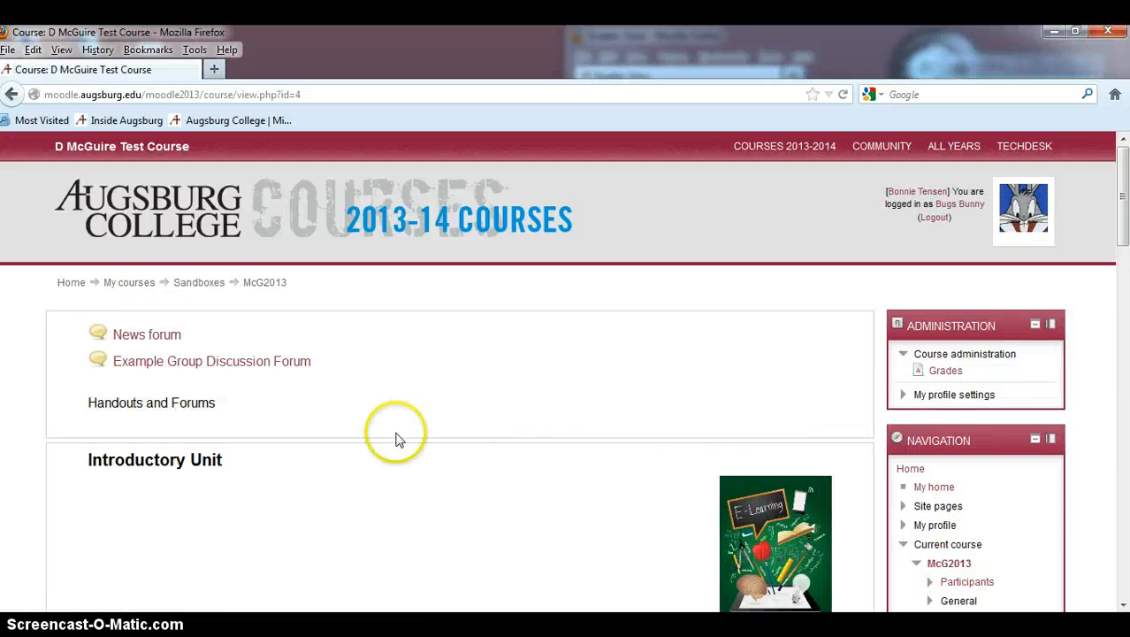
Step: Open Grades as Bugs Bunny and review the forum grade and feedback in his user report
left_click(942, 371)
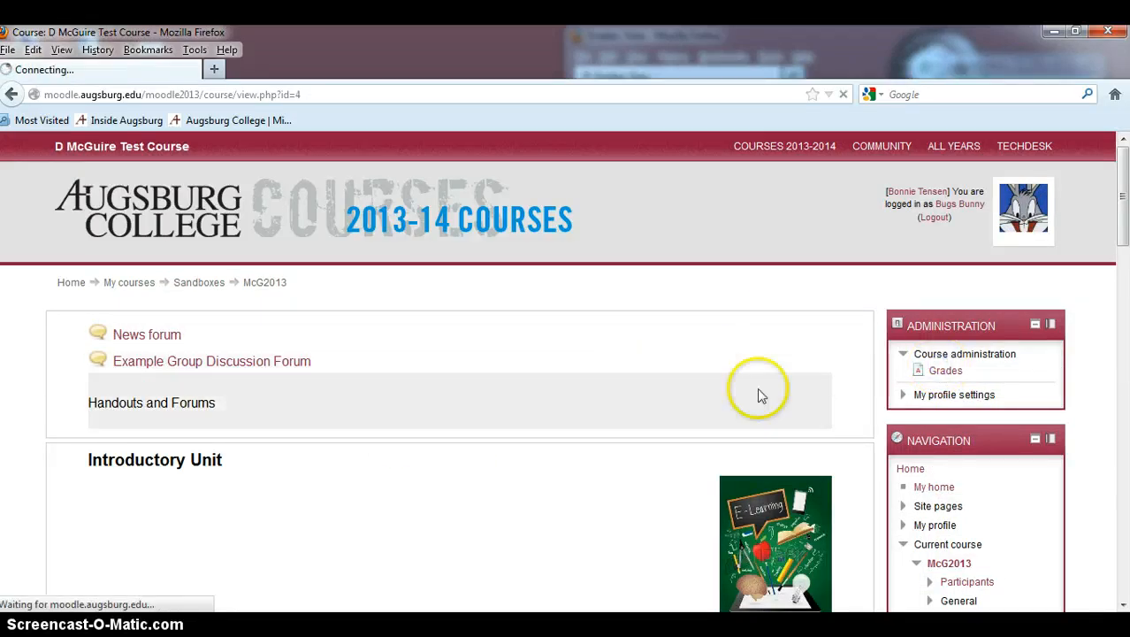
scroll(775, 373, "down", 4)
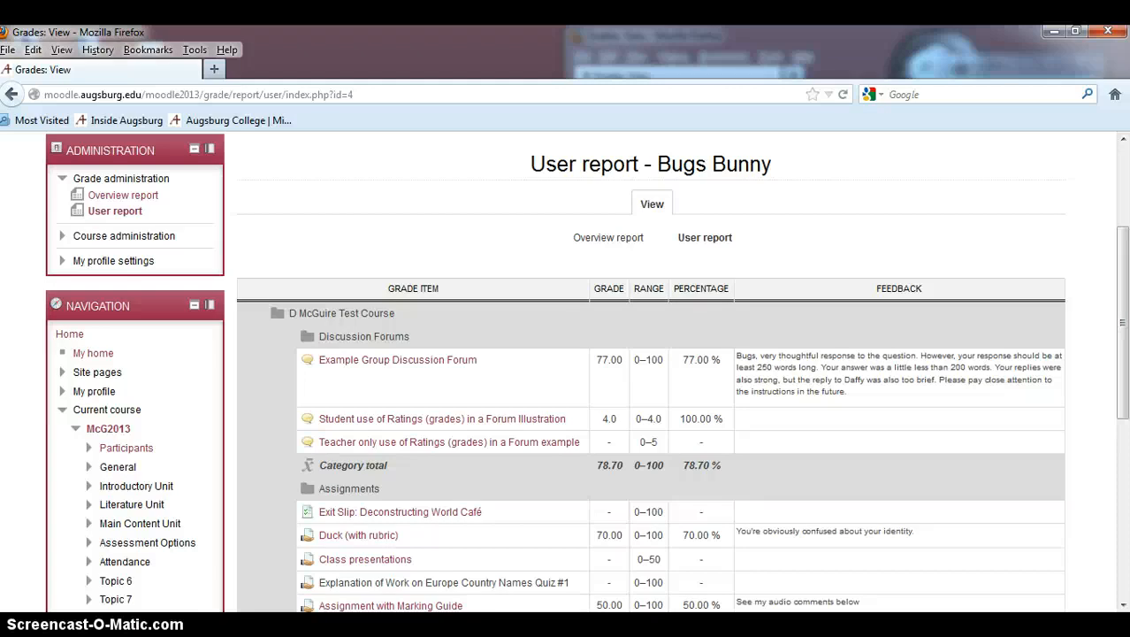
left_click_drag(1121, 354, 1119, 399)
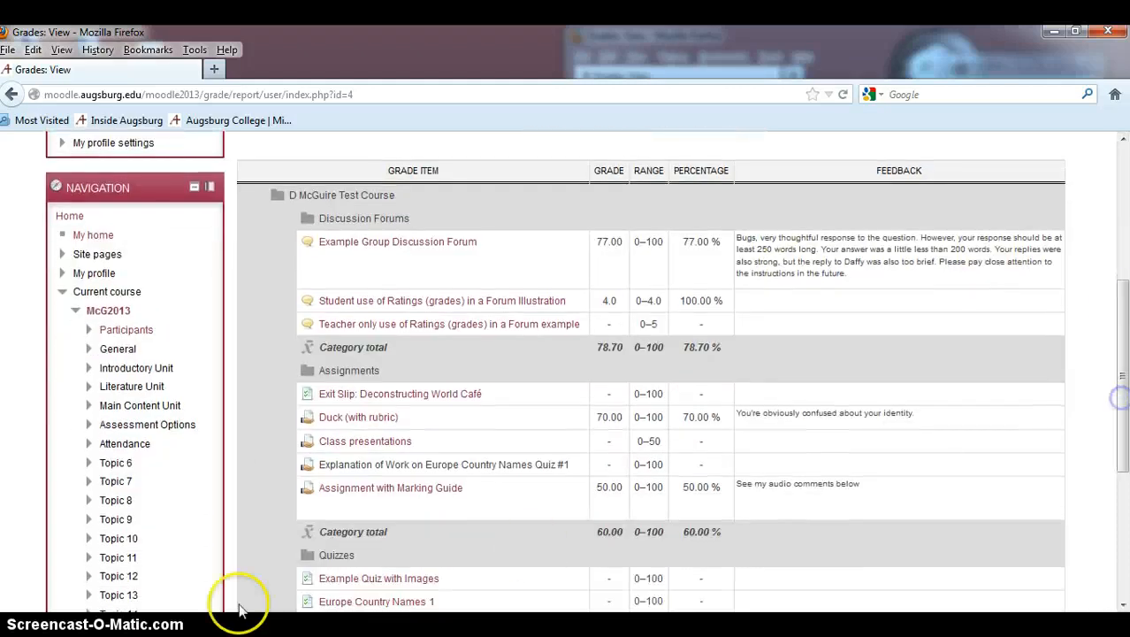